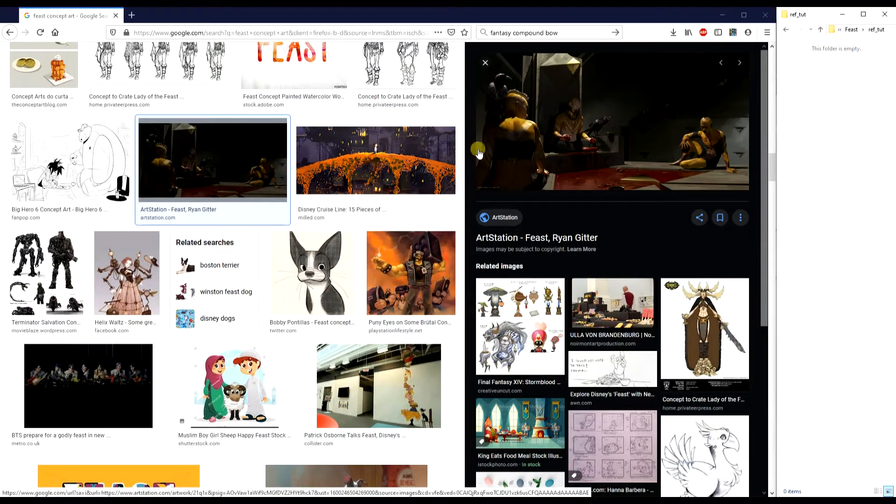
Save the dark ArtStation feast image and a Solomon Kane painting from the image results into the ref_tut folder.
left_click_drag(238, 161, 833, 130)
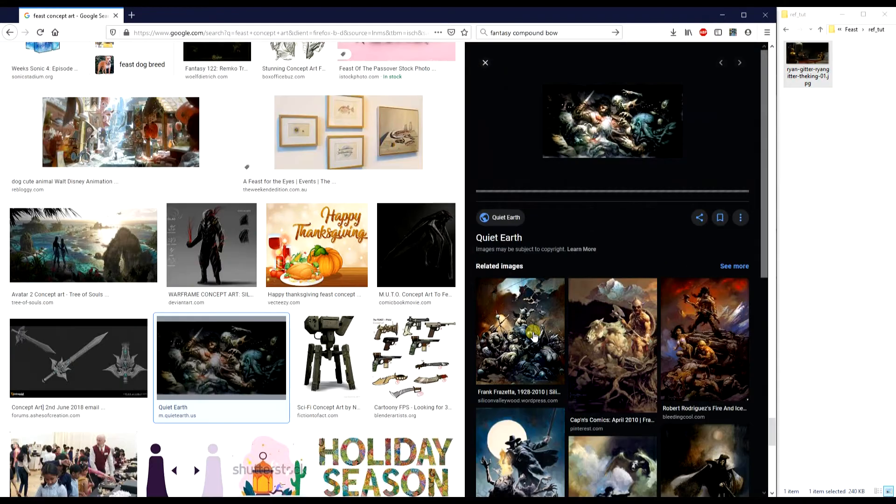
scroll(570, 345, "down", 2)
scroll(571, 348, "down", 3)
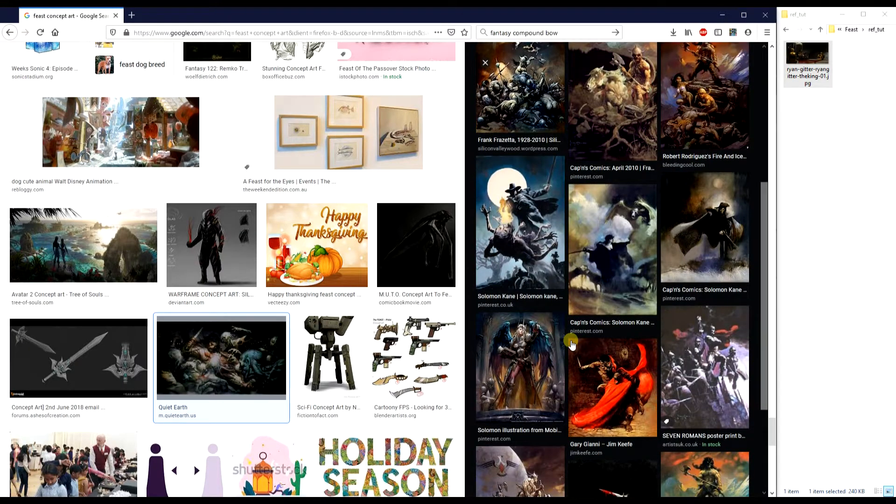
scroll(573, 345, "up", 1)
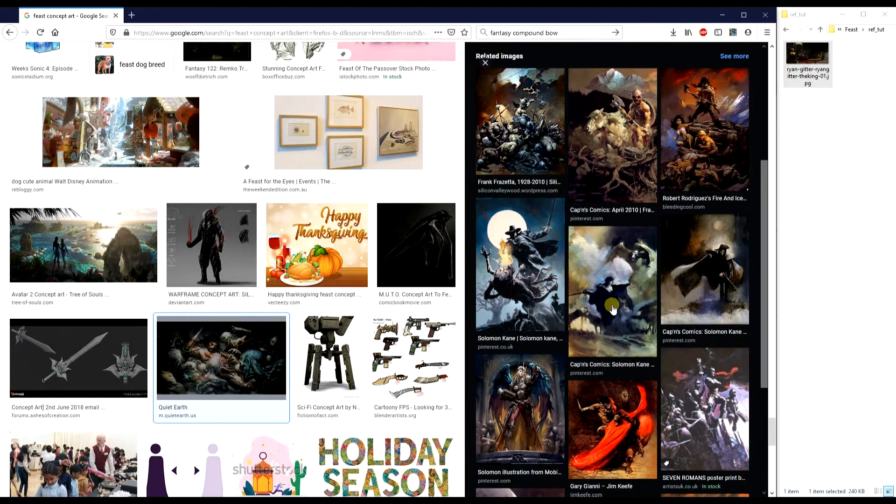
left_click(611, 299)
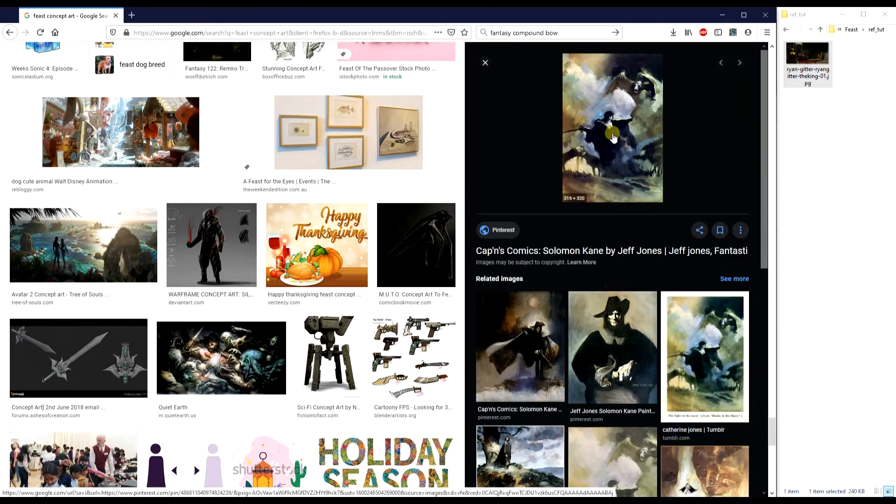
left_click_drag(612, 135, 822, 156)
left_click(808, 159)
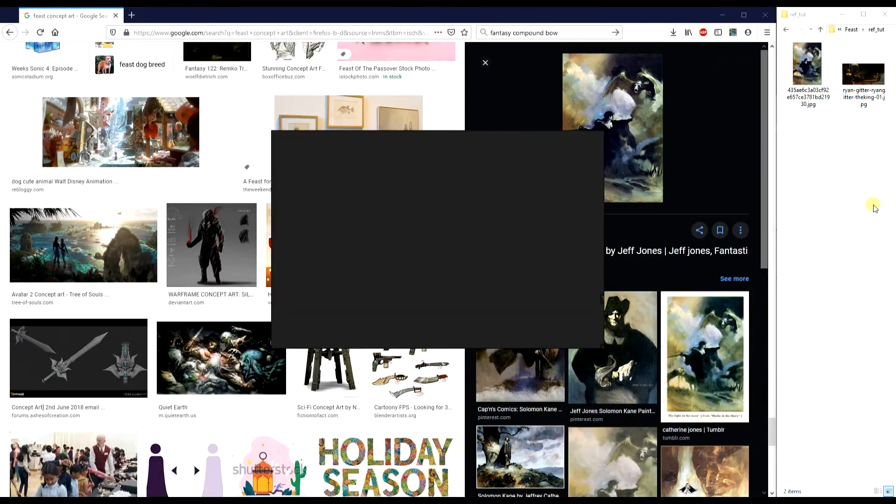
Add both saved images from the ref_tut folder to the reference board, normalize their size and pack them together.
left_click_drag(872, 138, 404, 214)
left_click_drag(467, 299, 353, 169)
key("ctrl+alt+Up")
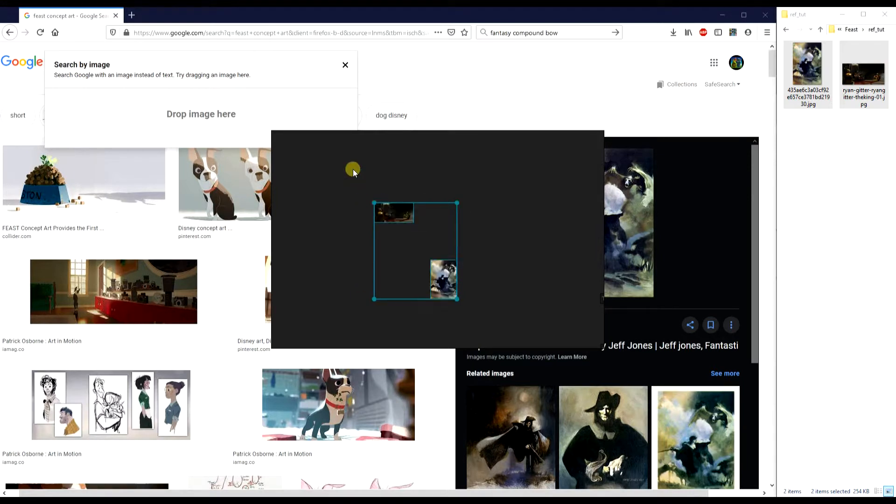
key("ctrl+p")
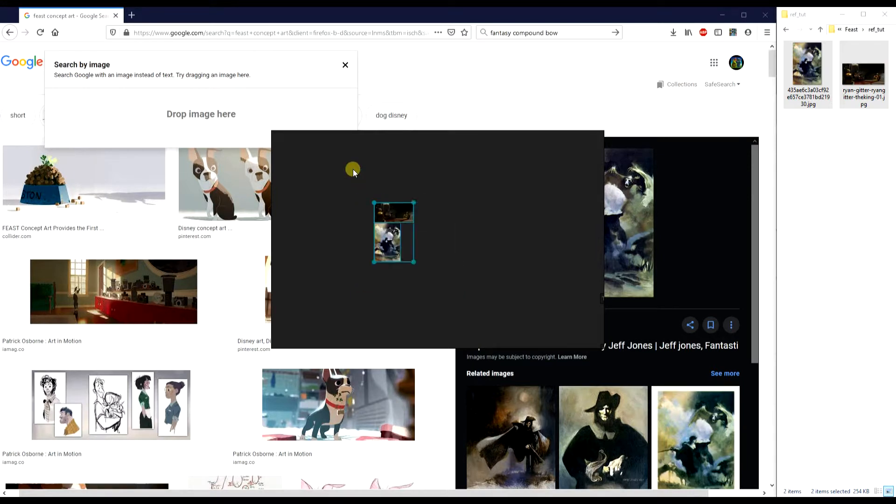
left_click(459, 250)
left_click_drag(391, 206, 464, 315)
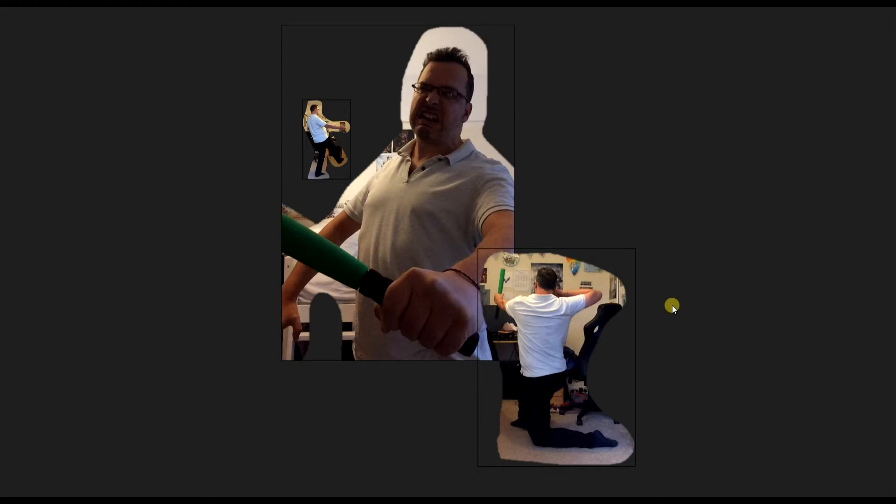
Move the cutout photo of the kneeling archer slightly upward on the reference board.
mouse_move(591, 304)
left_mouse_down()
mouse_move(603, 294)
mouse_move(591, 293)
left_mouse_up()
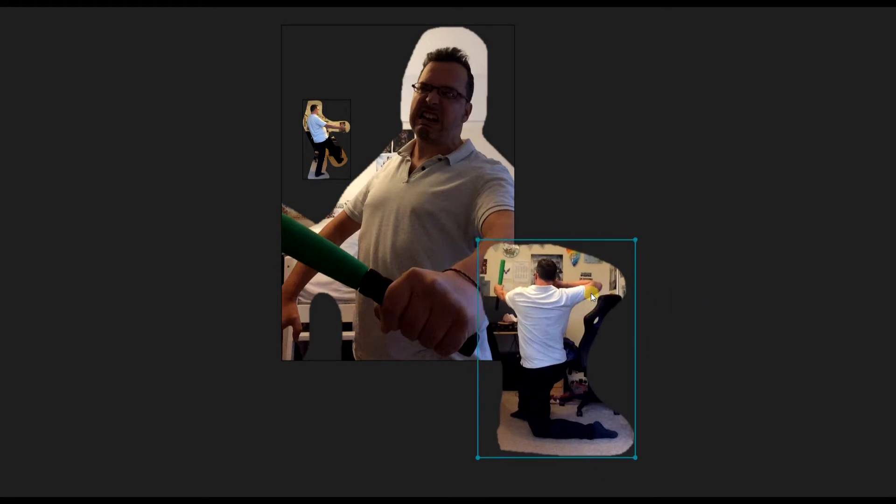
left_click(658, 298)
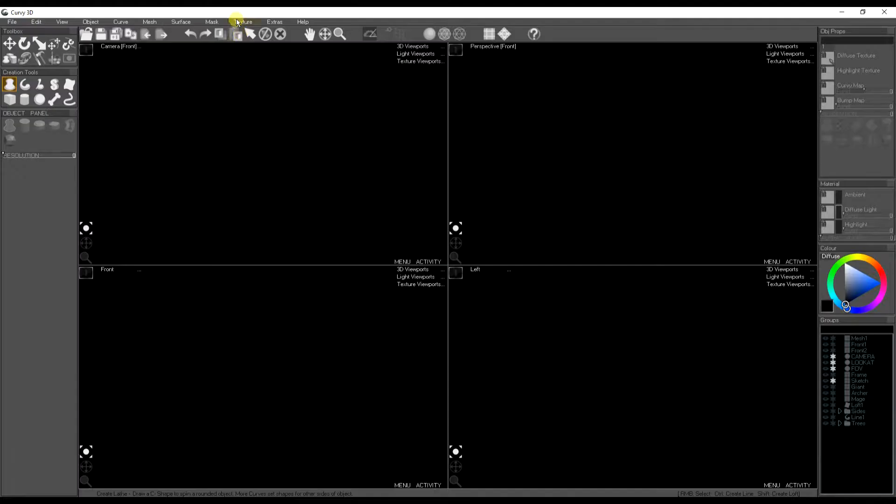
Switch to Curvy 3D and load an image plane for the thumbnail sketch.
left_click(238, 22)
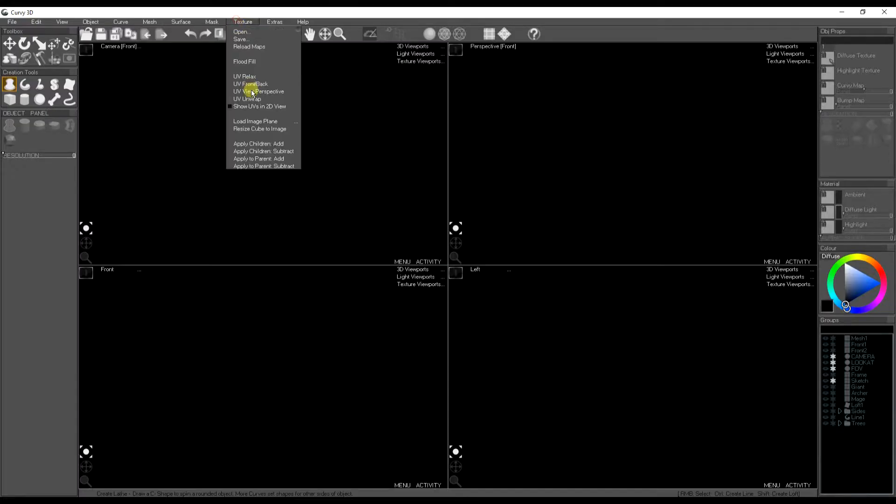
left_click(256, 122)
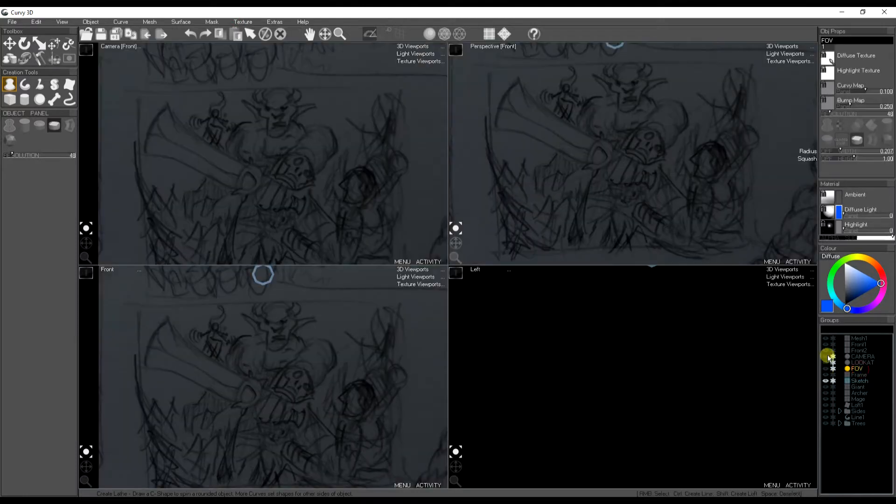
Show the CAMERA, LOOKAT and FOV control spheres and move the CAMERA sphere up and closer to the sketch in the Left view.
left_click(827, 357)
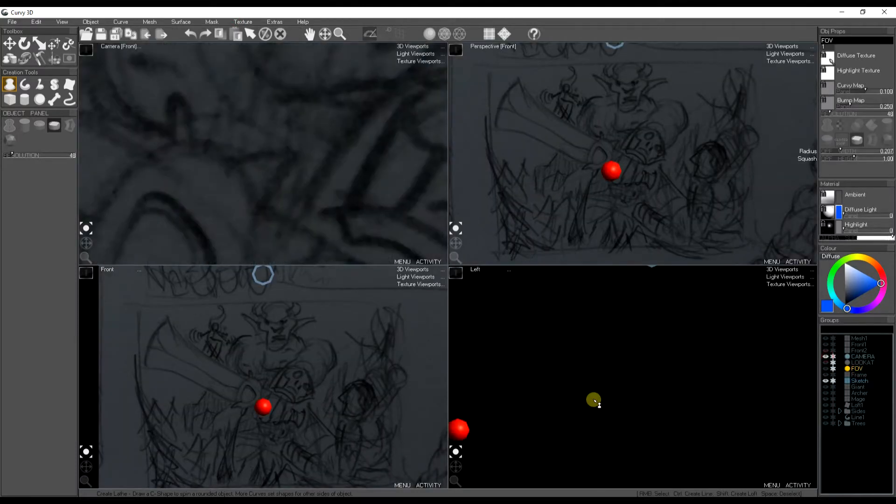
scroll(597, 409, "down", 2)
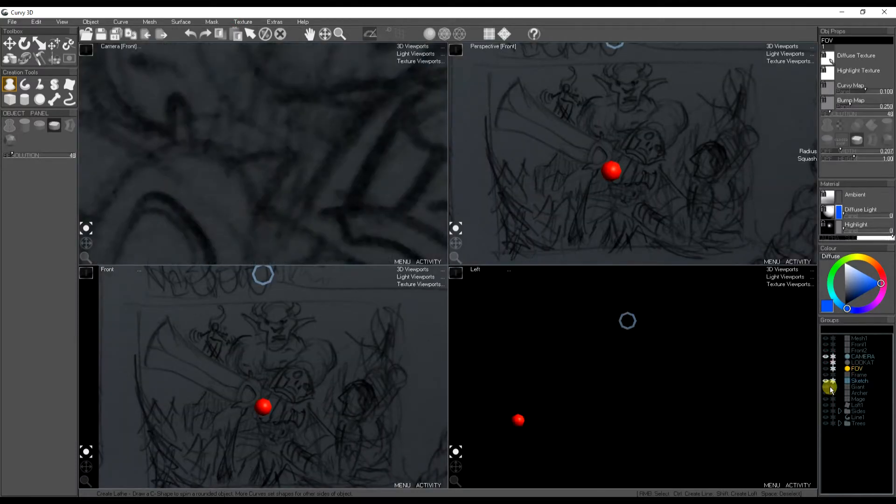
left_click(825, 362)
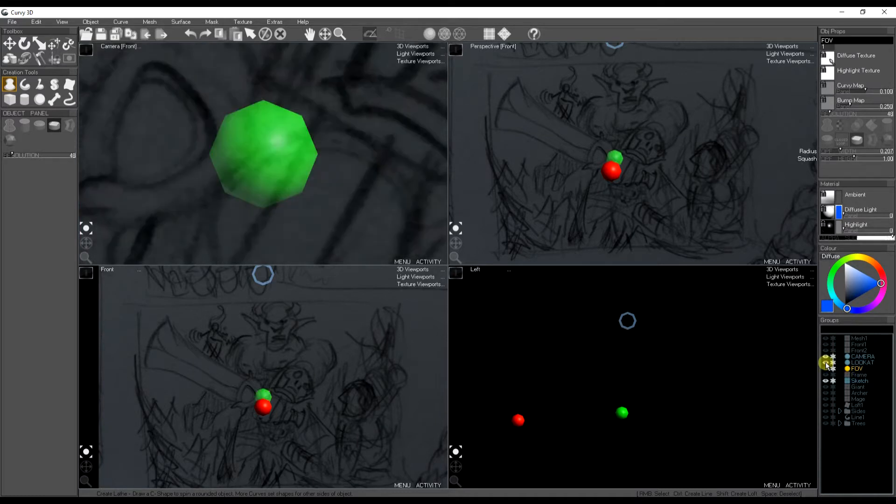
left_click(863, 363)
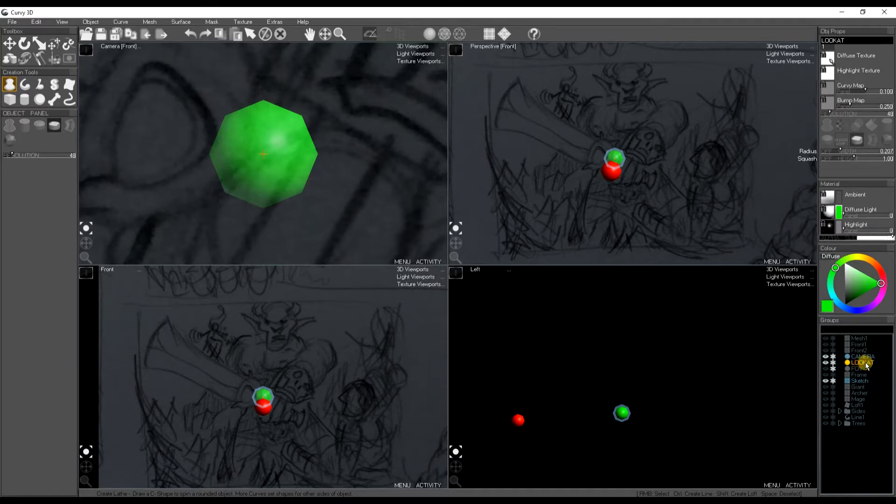
left_click(863, 369)
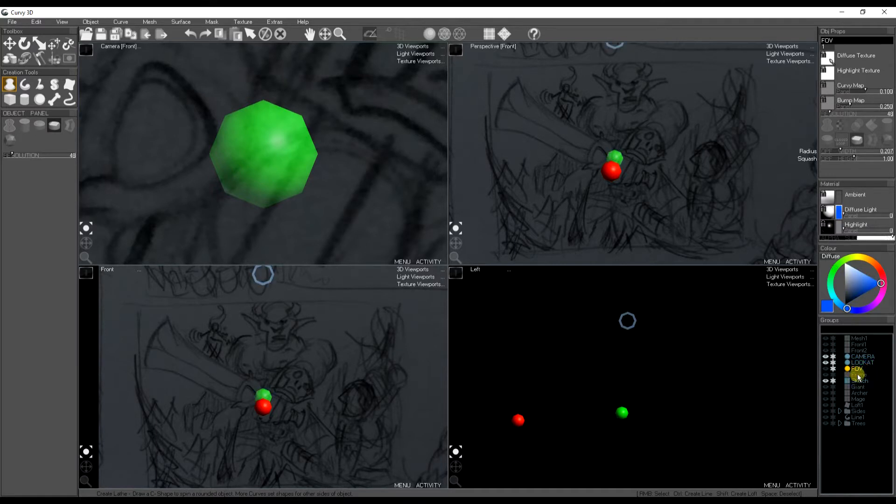
scroll(308, 196, "up", 3)
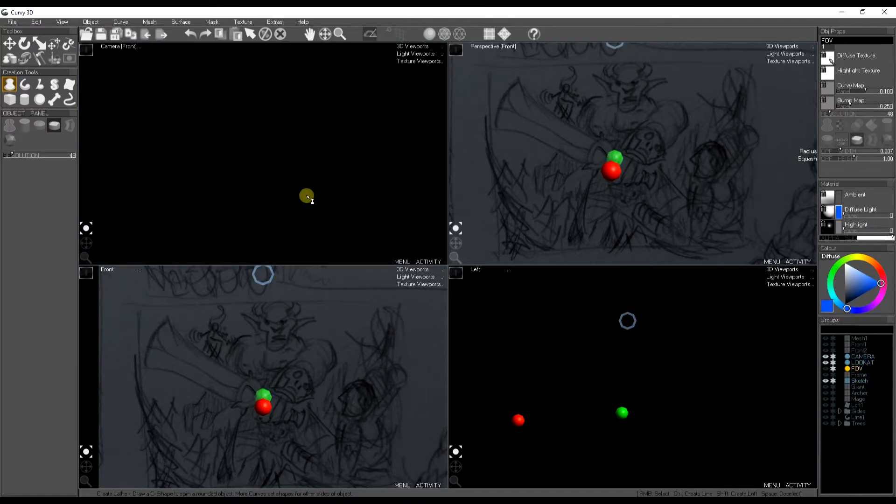
left_click(826, 369)
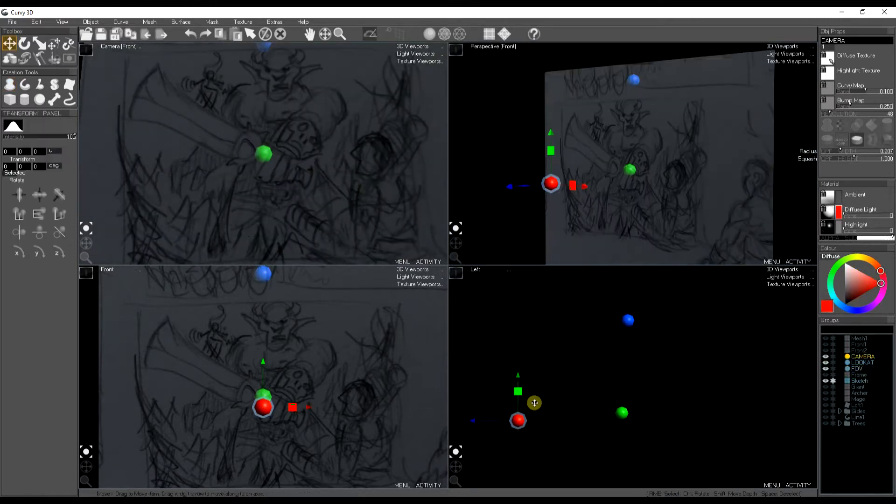
left_click_drag(535, 403, 550, 376)
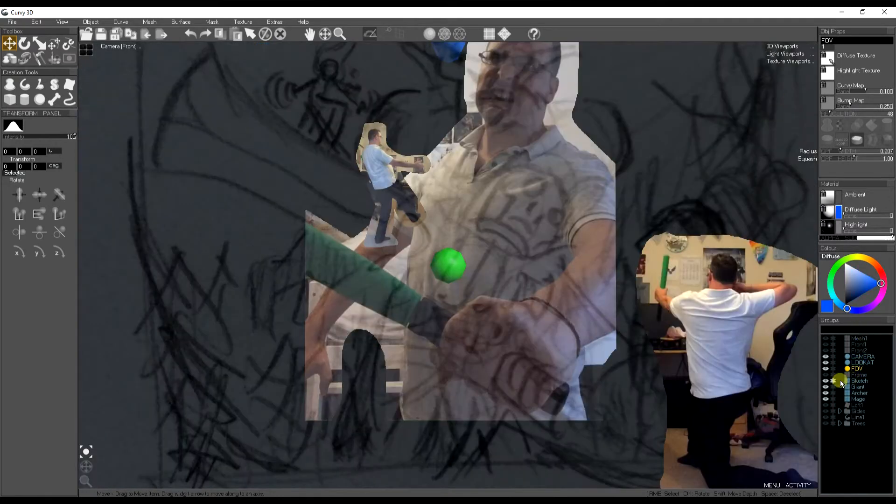
Show the Frame, the Loft1 sword blade and the Trees group in the camera view over the pose photos.
left_click(826, 376)
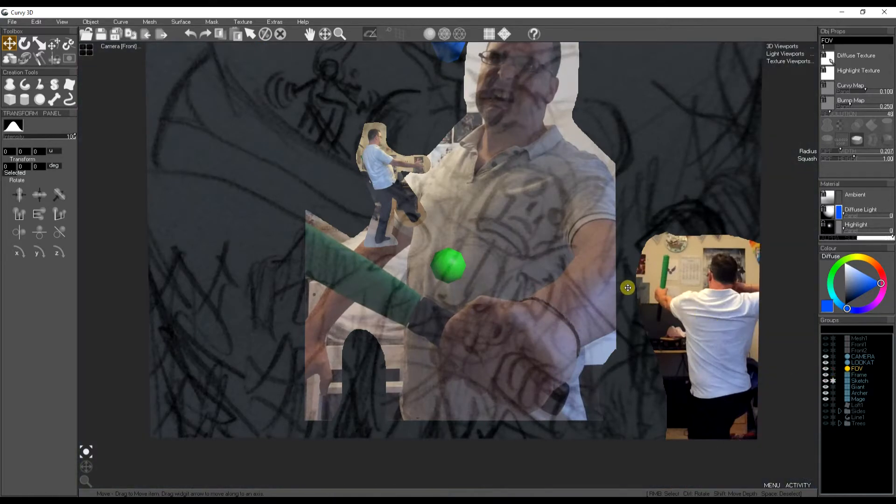
left_click(825, 404)
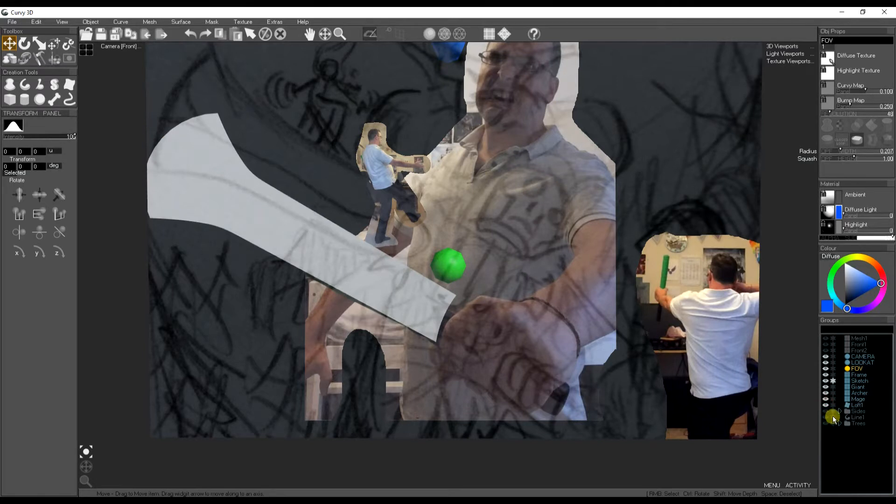
left_click(826, 423)
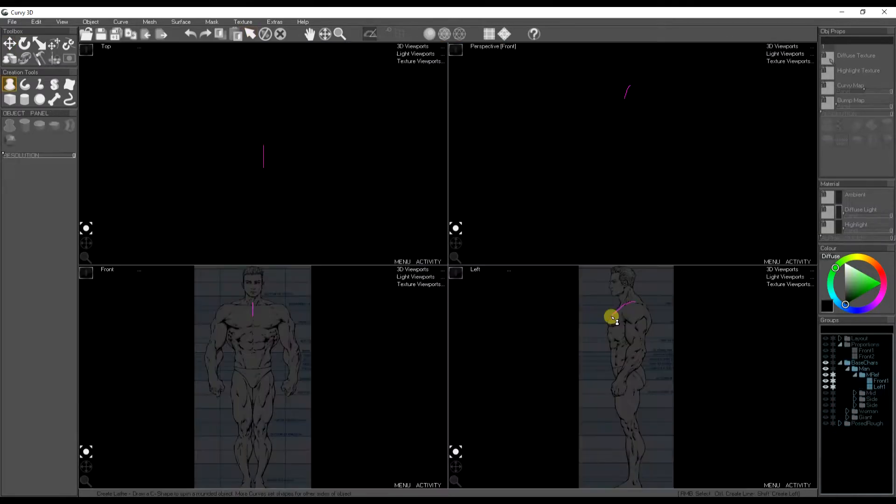
Try shaping the man's chest as a symmetrical lathe over the front and side references, and delete the trial lathe.
mouse_move(610, 316)
left_mouse_down()
mouse_move(614, 349)
mouse_move(643, 356)
left_mouse_up()
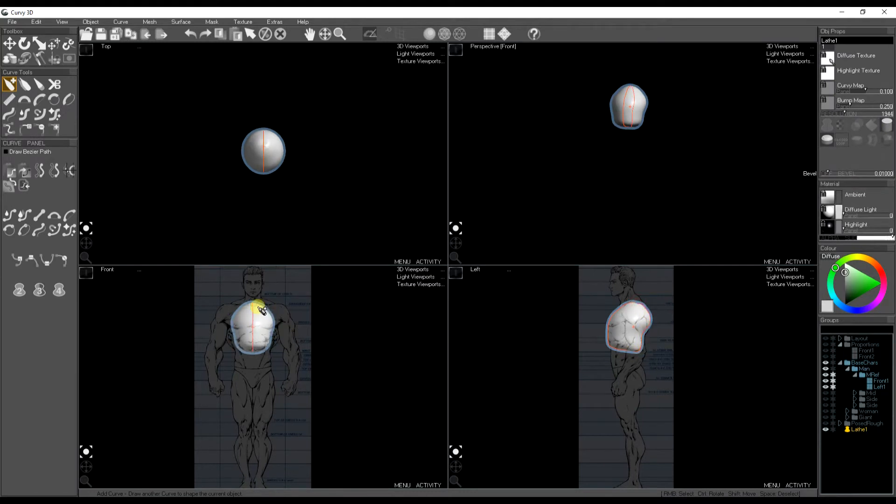
mouse_move(268, 308)
left_mouse_down()
mouse_move(280, 315)
mouse_move(280, 333)
mouse_move(276, 350)
mouse_move(258, 348)
left_mouse_up()
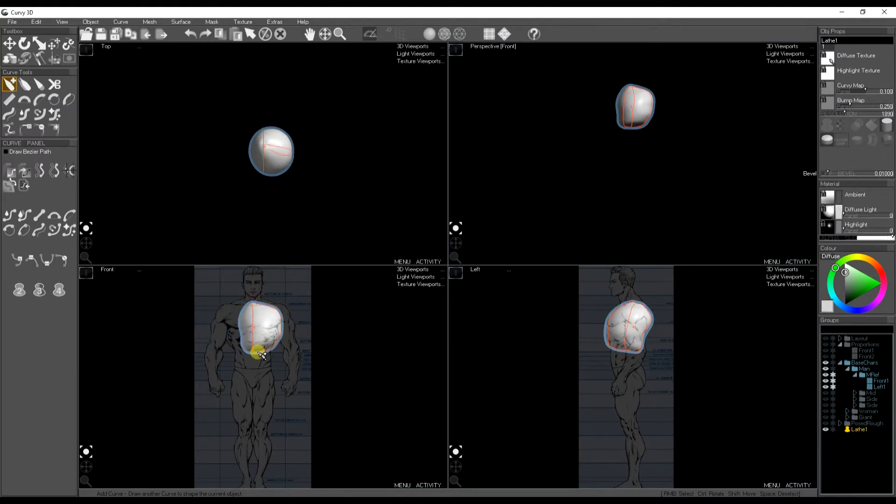
left_click(828, 127)
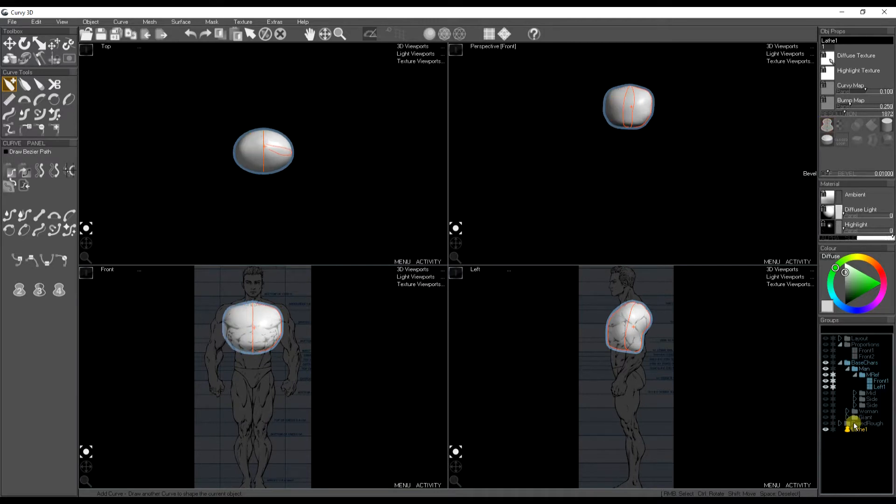
key("Delete")
Show the Mid group and both Side groups of the Man base character.
left_click(826, 393)
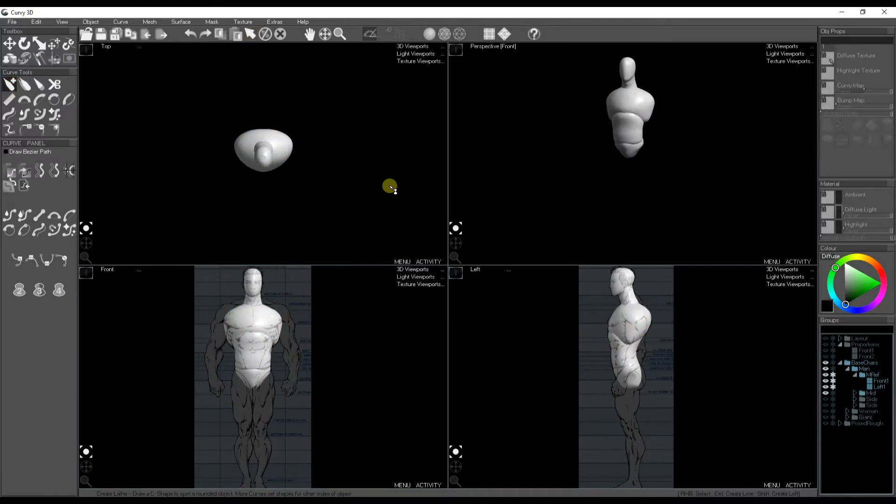
left_click(826, 399)
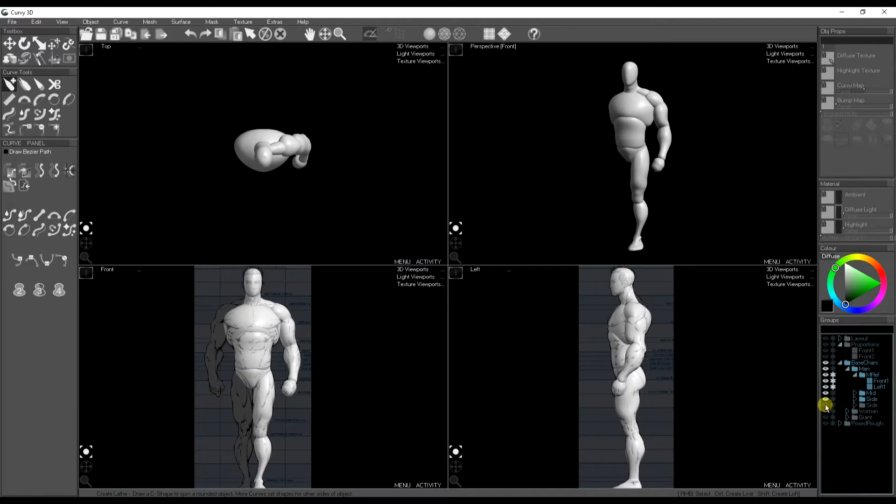
left_click(826, 405)
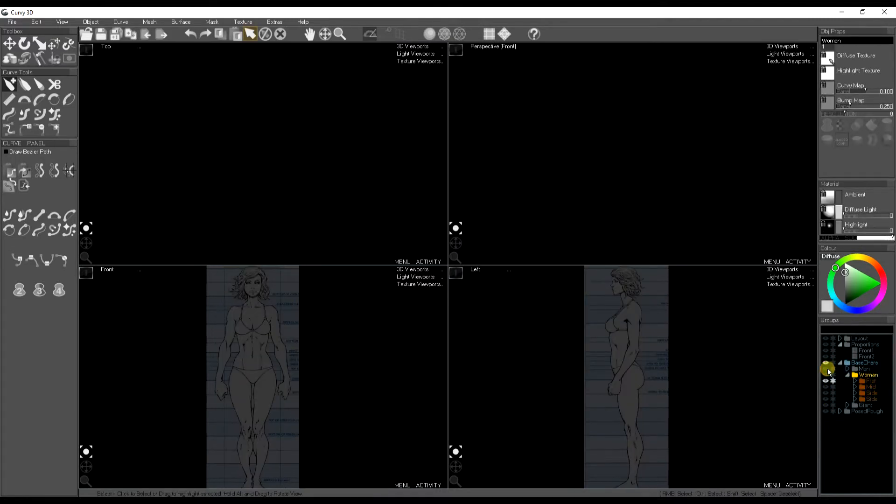
Show the Man figure over the woman reference and pull the side of its Chest slightly inward with a Draw Details soft move.
left_click(826, 369)
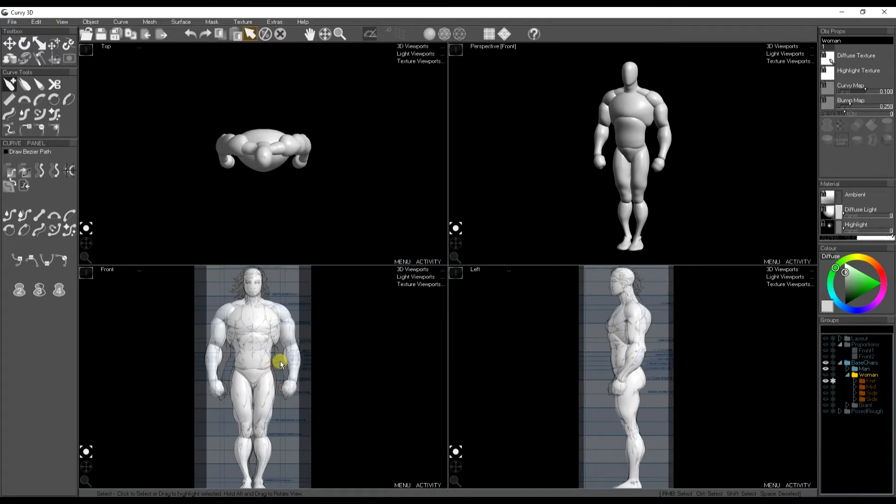
left_click(278, 340)
key("d")
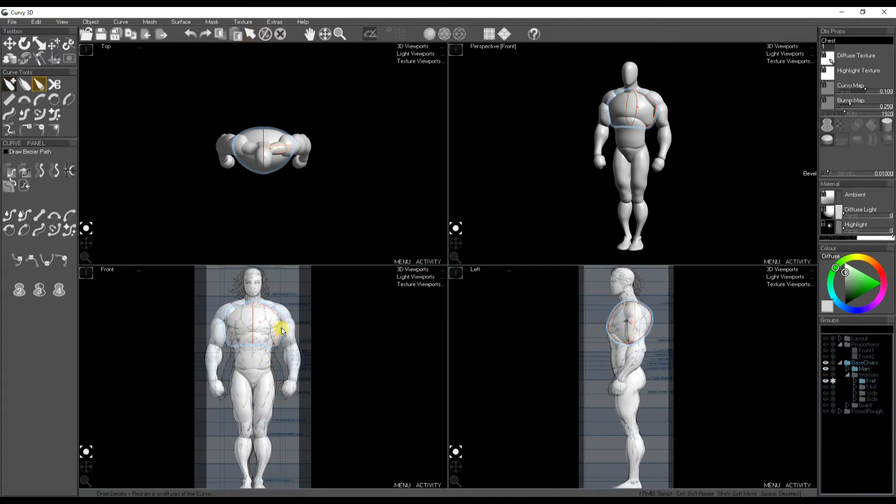
key("shift")
left_click_drag(286, 329, 282, 327)
left_click(270, 379)
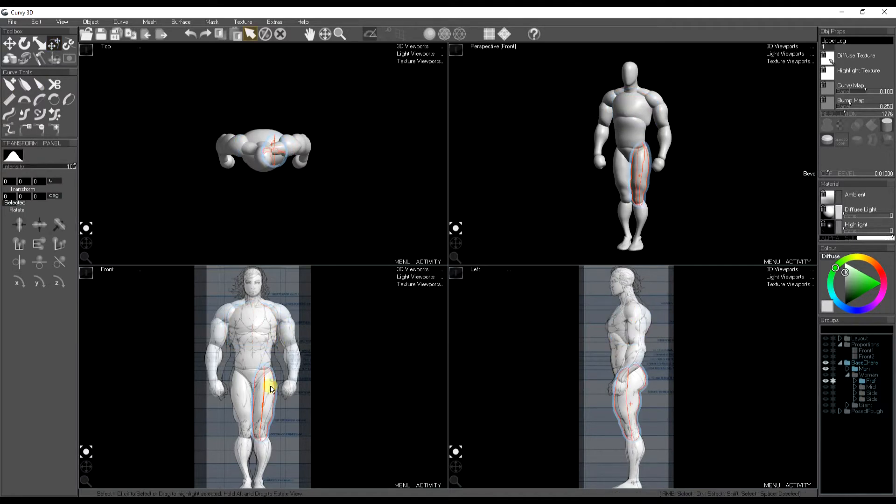
left_click(744, 395)
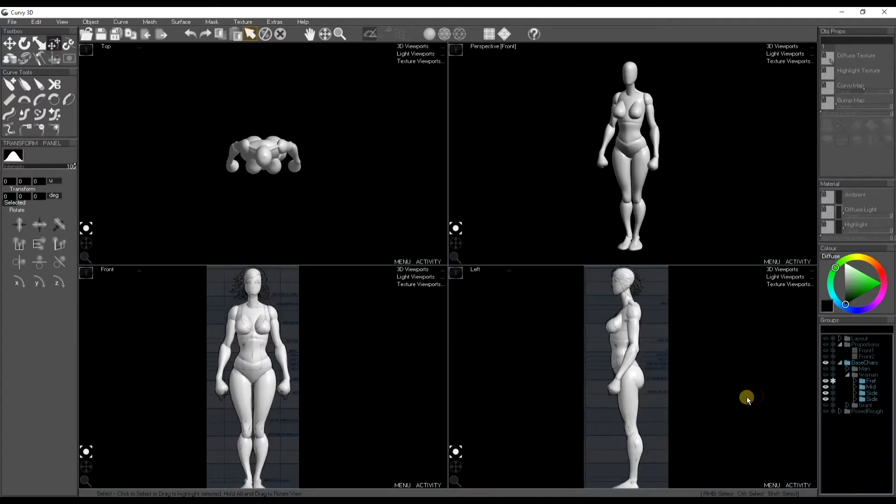
Collapse the Woman group, expand the Giant group and show its Mid body parts.
left_click(851, 376)
left_click(847, 376)
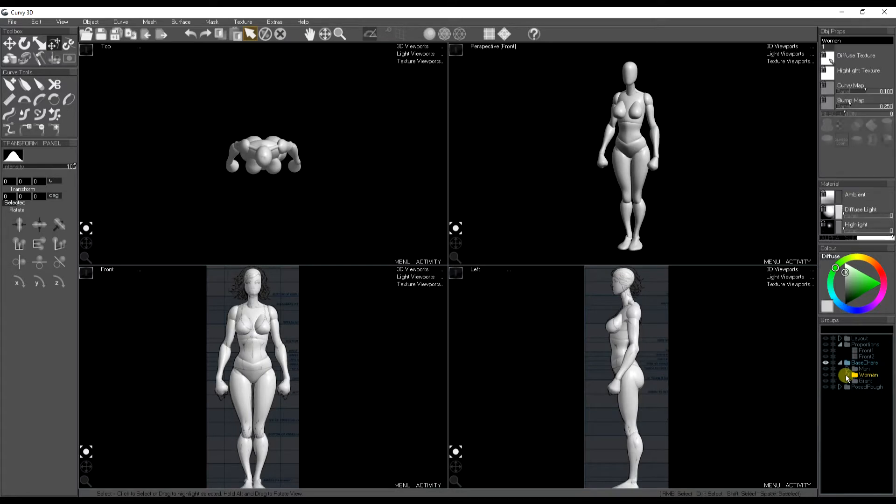
left_click(851, 382)
left_click(827, 399)
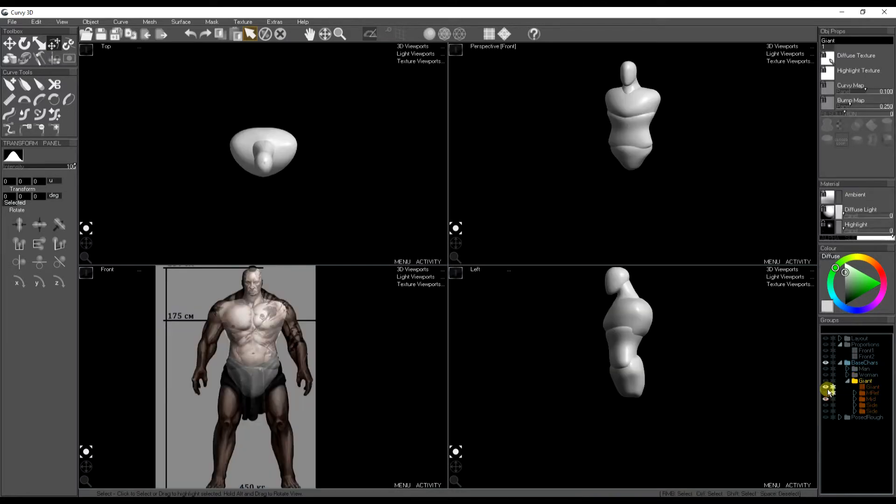
Hide the giant's reference image and show both Side groups of the Giant base character.
left_click(826, 388)
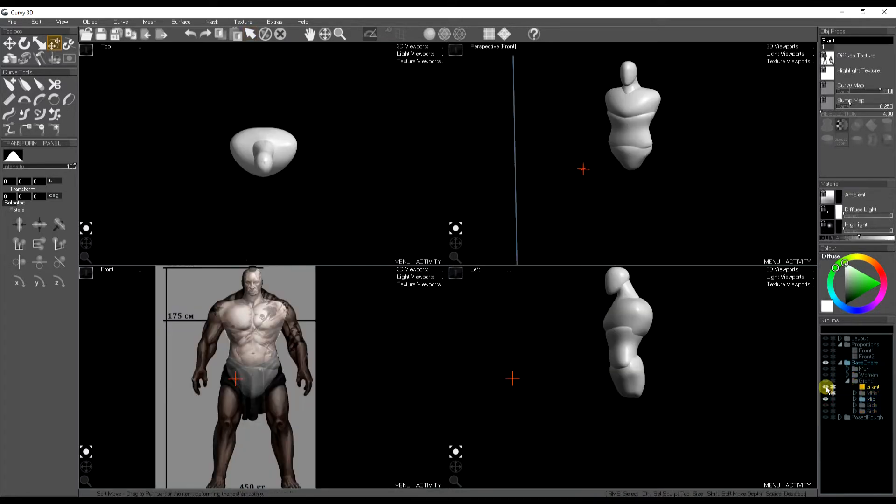
left_click(826, 405)
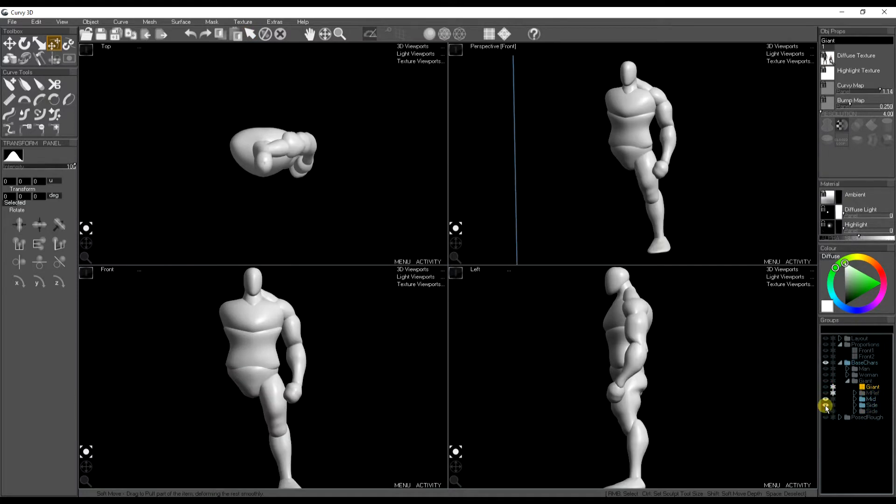
left_click(826, 412)
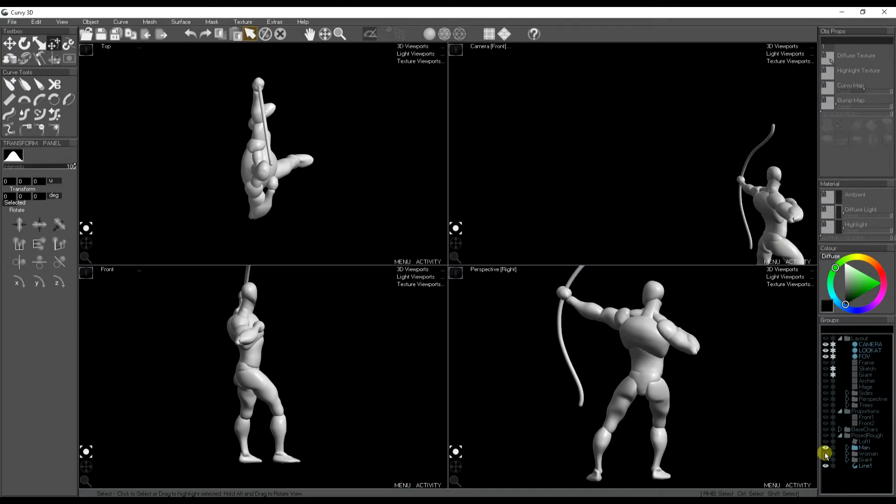
Show the Woman figure in the PosedRough group and expand its body part hierarchy.
left_click(826, 453)
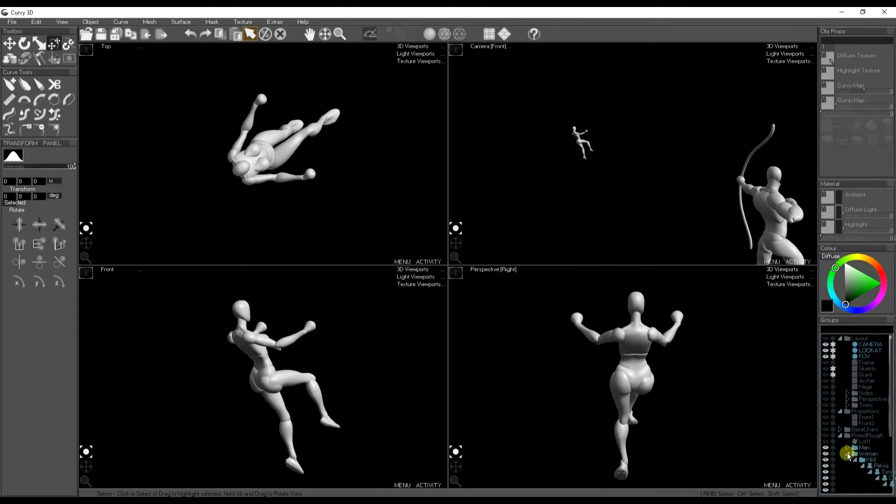
left_click(854, 453)
left_click(848, 460)
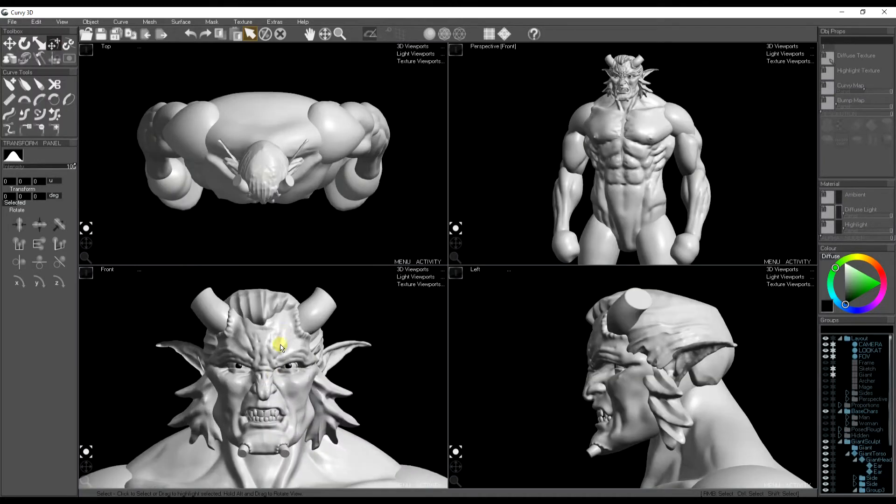
Frame the horned giant's head at a three-quarter angle in the perspective view and select the GiantHead mesh.
scroll(628, 150, "up", 5)
scroll(630, 149, "up", 3)
middle_click_drag(630, 149, 622, 180)
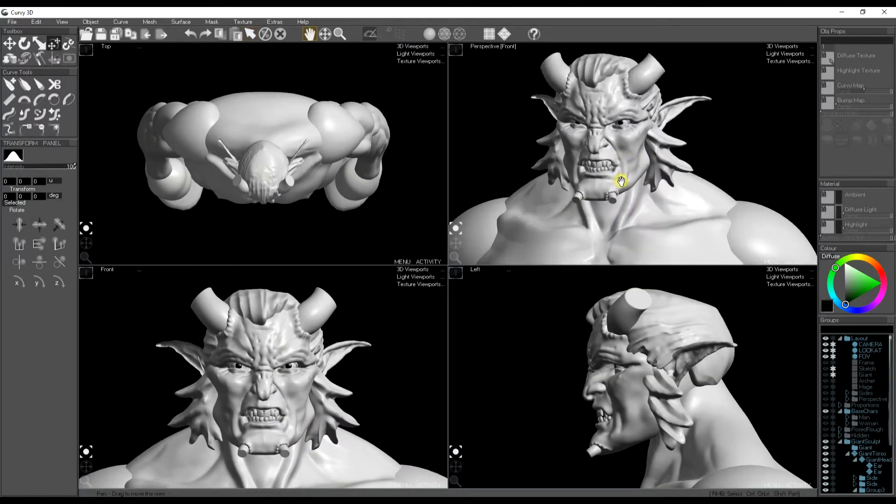
left_click_drag(456, 243, 625, 187)
left_click(643, 186)
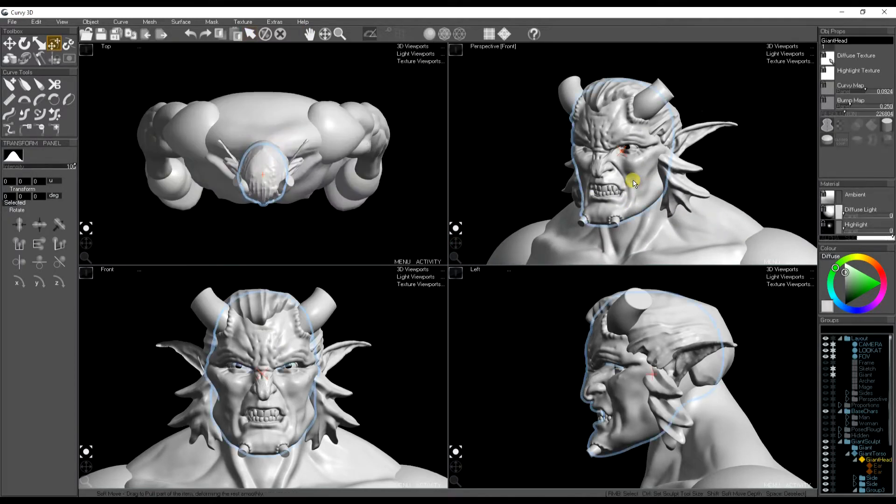
Switch to the angry-face reference board and keep it always on top of the sculpting window.
key("alt+Tab")
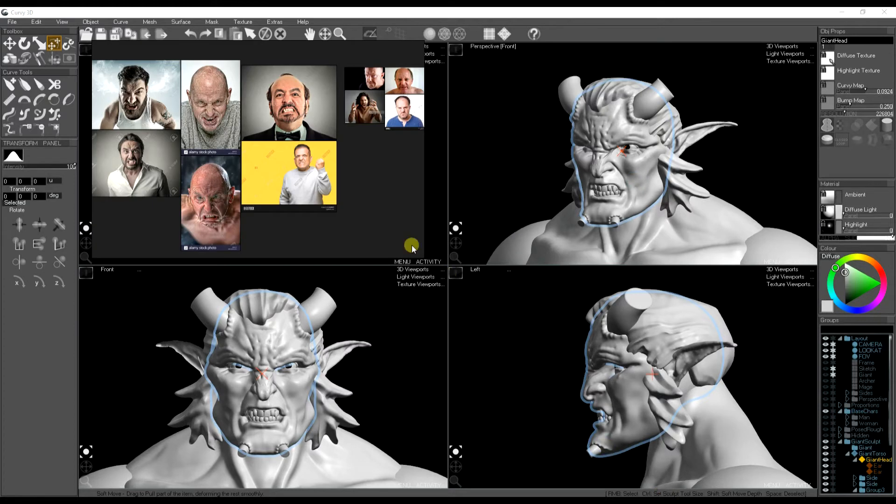
key("ctrl+shift+a")
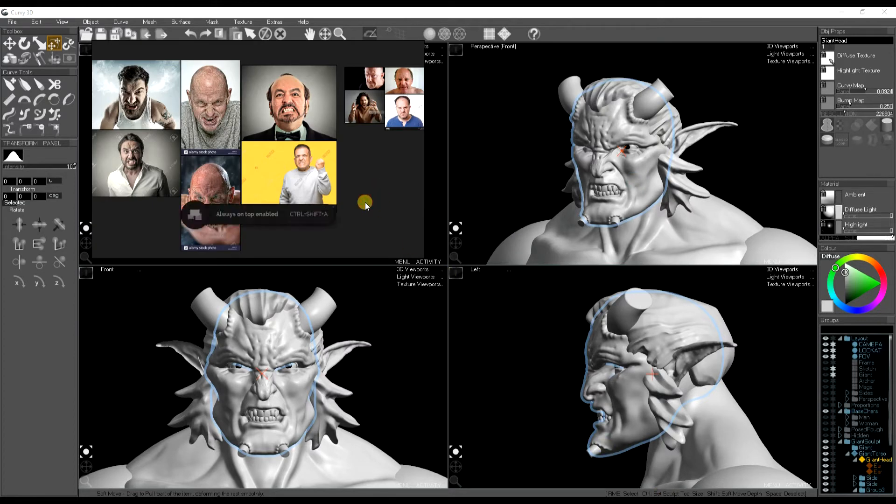
Choose the Sub sculpting tool for the giant's head and adjust its settings and brush size over the cheek.
left_click(33, 58)
left_click(24, 85)
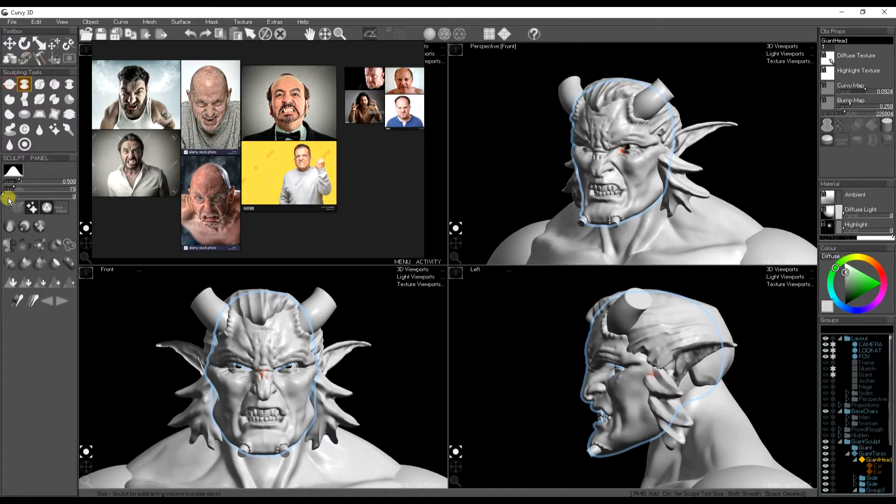
left_click_drag(20, 196, 22, 196)
mouse_move(653, 177)
left_mouse_down("ctrl")
mouse_move(641, 202)
mouse_move(662, 161)
left_mouse_up("ctrl")
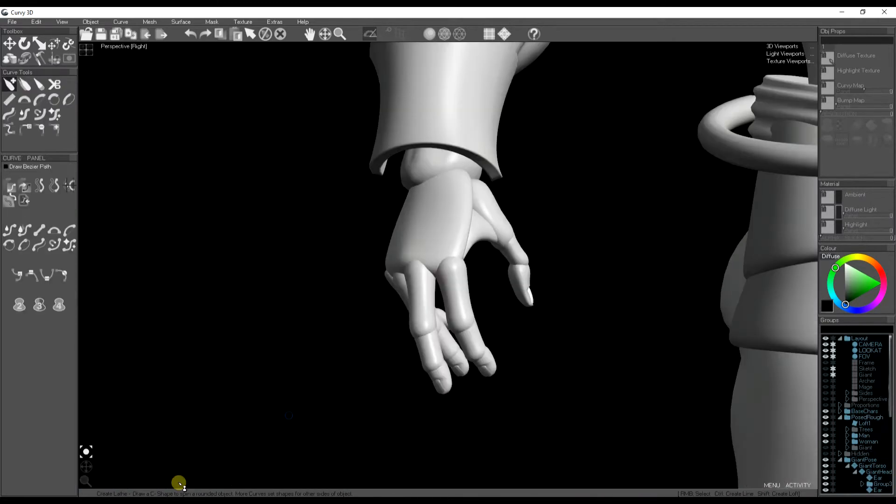
Examine the finger segments of the giant's open hand and the sculpted fist gripping the sword.
left_click_drag(85, 461, 92, 468)
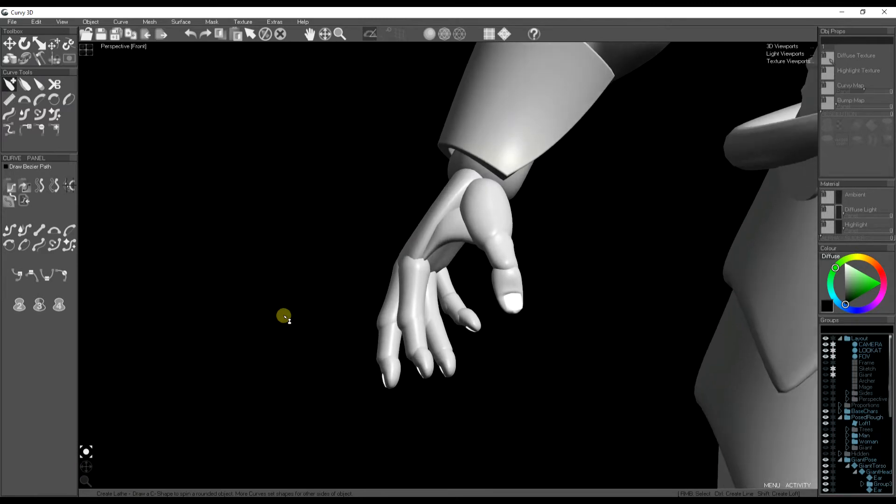
right_click(424, 286)
right_click(429, 228)
right_click(483, 228)
right_click(512, 260)
scroll(574, 360, "down", 5)
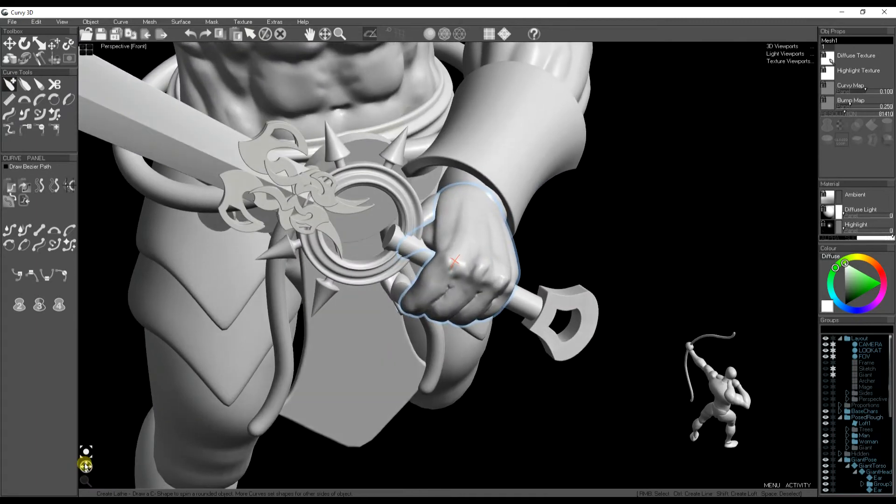
left_click_drag(85, 466, 84, 467)
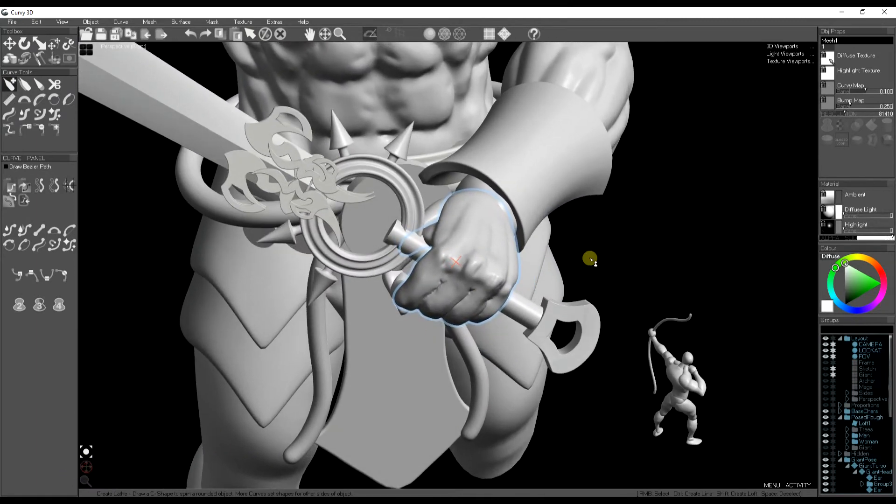
right_click(628, 242)
scroll(525, 270, "down", 3)
left_click_drag(85, 467, 84, 468)
scroll(413, 279, "down", 3)
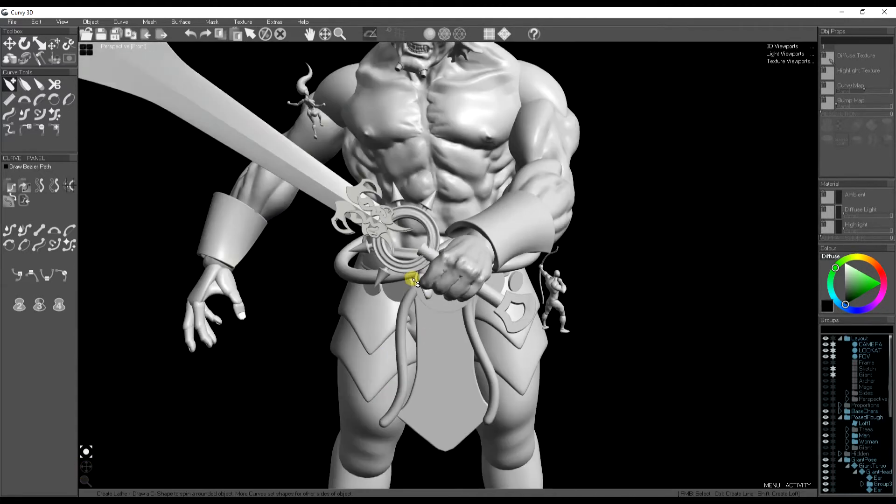
middle_click_drag(439, 274, 442, 314)
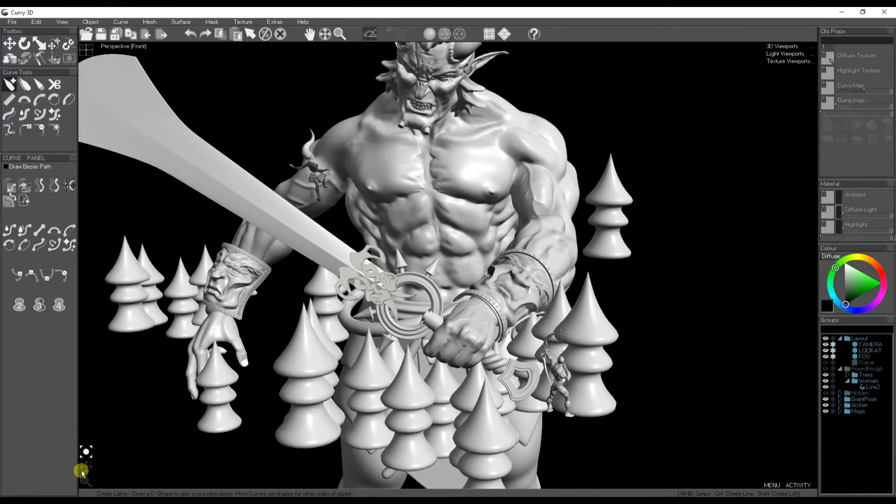
Examine the small mage figure in front of the giant's chest, checking her boots, jacket and skirt.
left_click_drag(84, 472, 87, 475)
scroll(537, 287, "up", 3)
scroll(544, 273, "up", 5)
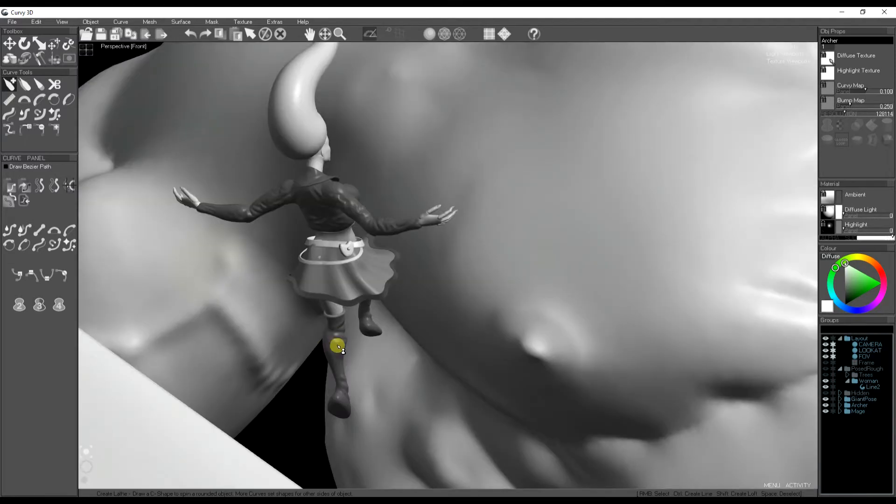
right_click(339, 343)
right_click(326, 218)
right_click(342, 255)
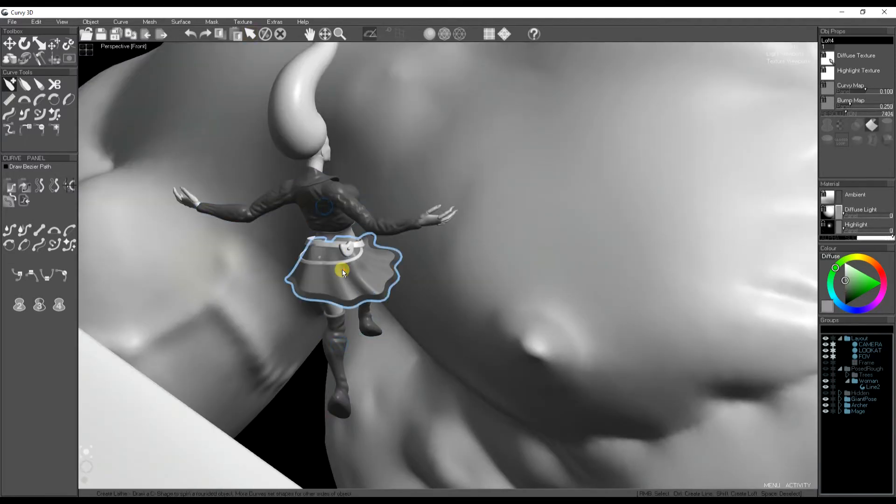
right_click(444, 300)
key("space")
left_click_drag(86, 466, 84, 468)
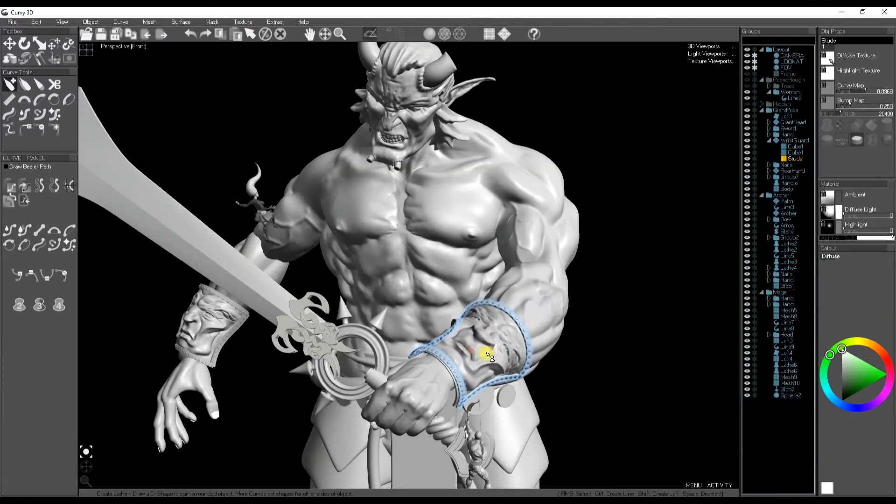
Move the two Cube1 border meshes out of WristGuard into a new group at the end of the hierarchy.
right_click(485, 349)
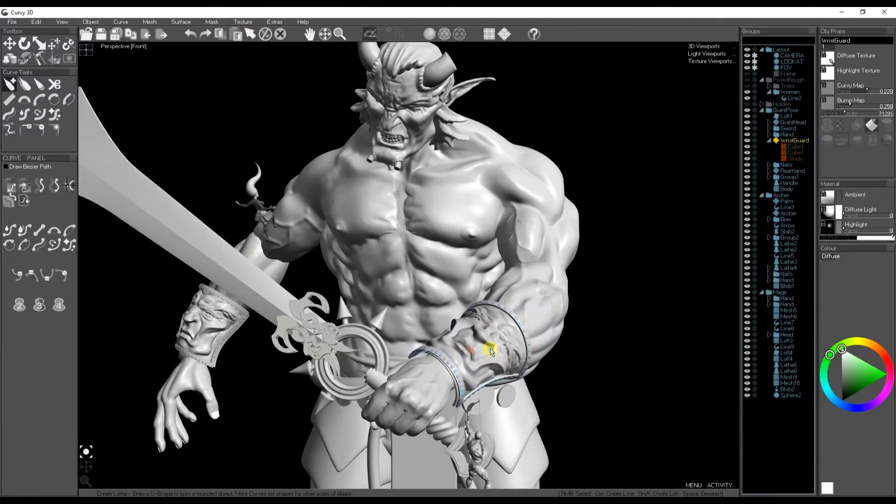
left_click(797, 148)
left_click(799, 152, "shift")
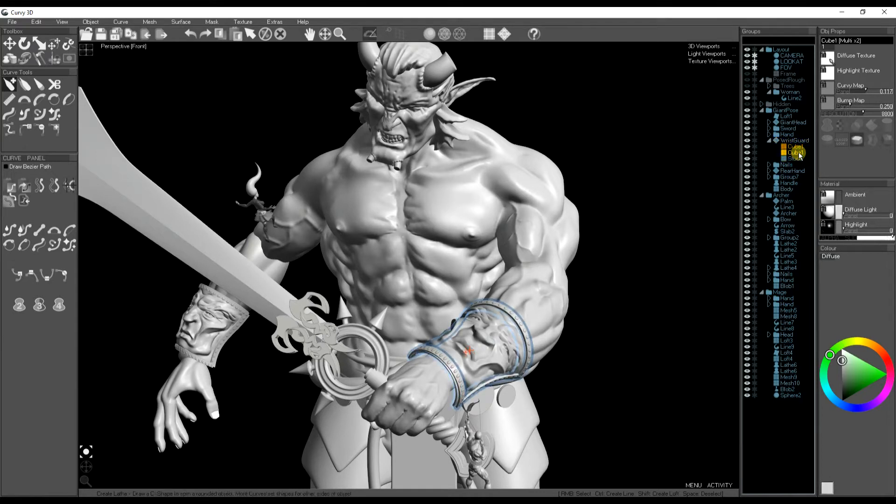
left_click_drag(798, 160, 766, 430)
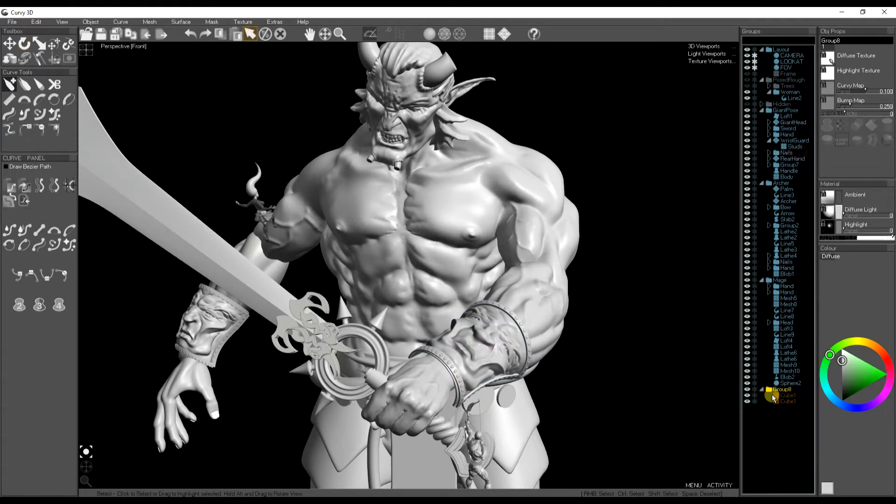
Name the new group WristBorder and join its meshes into one.
type("WristBorder")
key("Return")
double_click(781, 390)
key("ctrl")
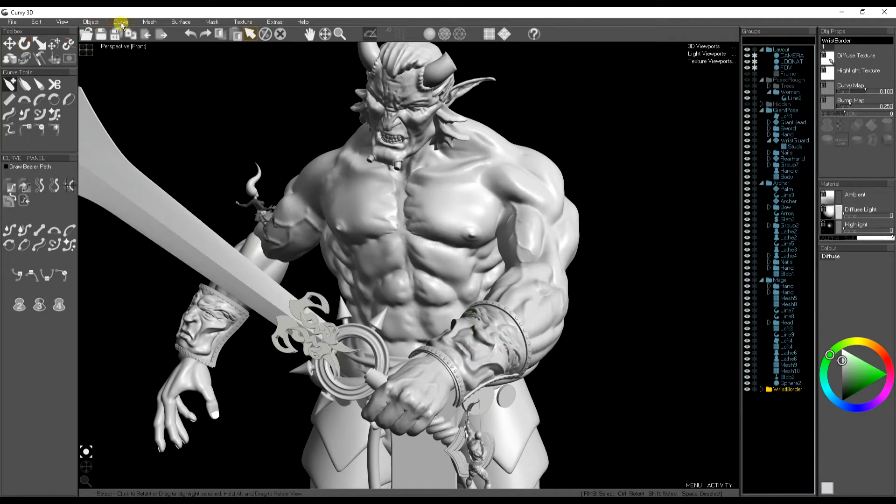
left_click(149, 22)
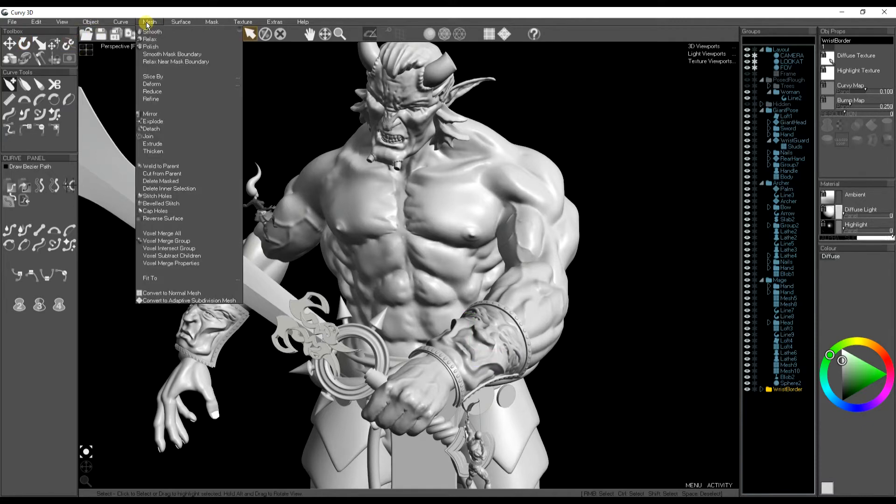
left_click(157, 137)
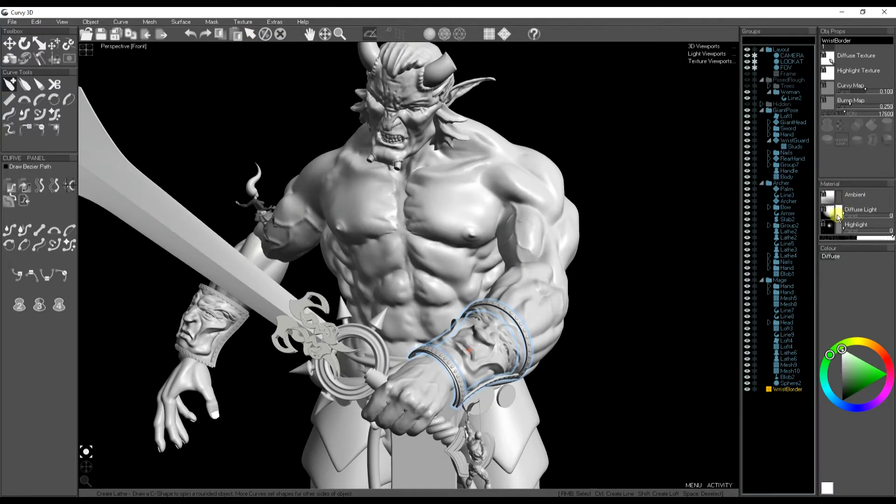
Group all the child parts of the Sword, from Lathe9 down to the last Slab1, and join them into one mesh.
left_click(793, 182)
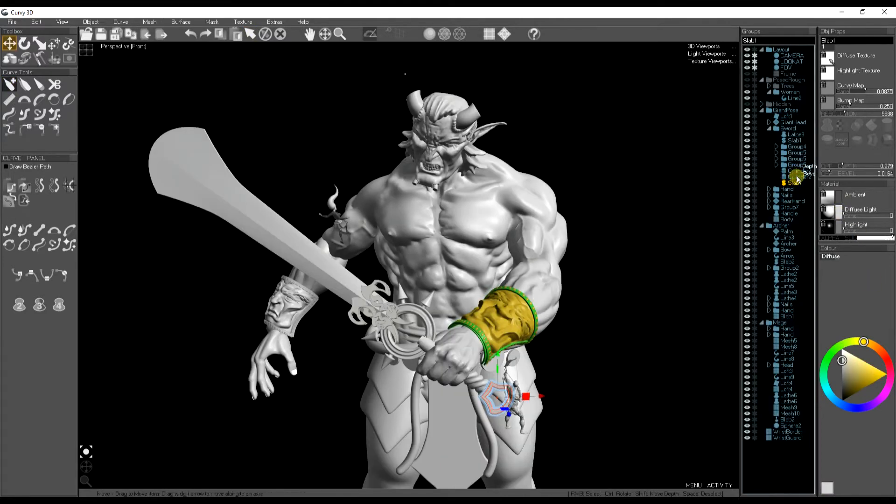
left_click(797, 177, "ctrl")
left_click(795, 172, "ctrl")
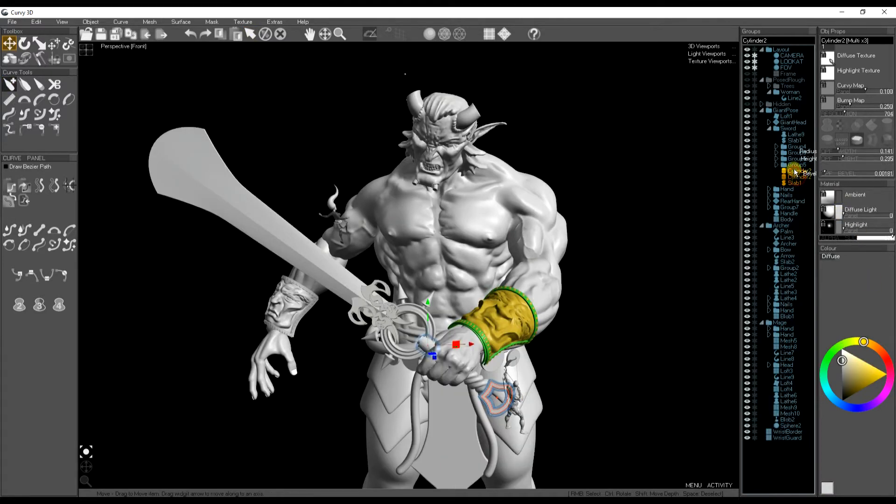
left_click(793, 166, "ctrl")
left_click(795, 159, "ctrl")
left_click(795, 152, "ctrl")
left_click(796, 147, "ctrl")
left_click(794, 140, "ctrl")
left_click(794, 135, "ctrl")
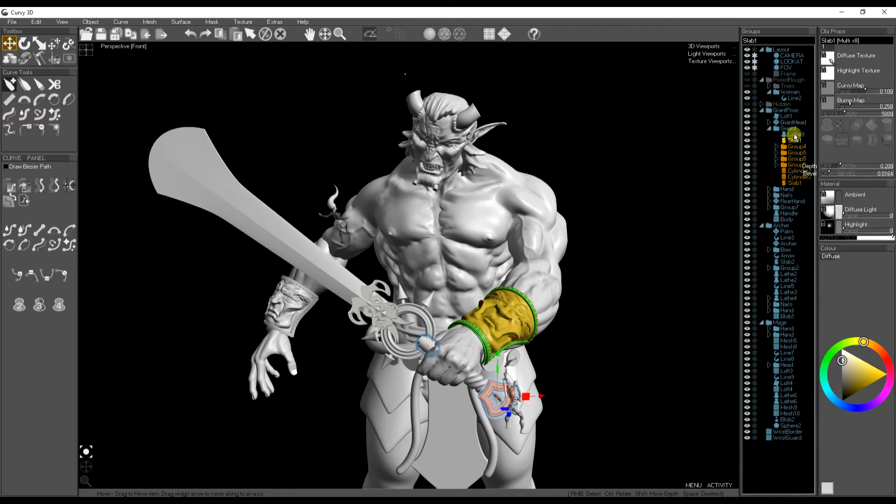
left_click(794, 135, "ctrl")
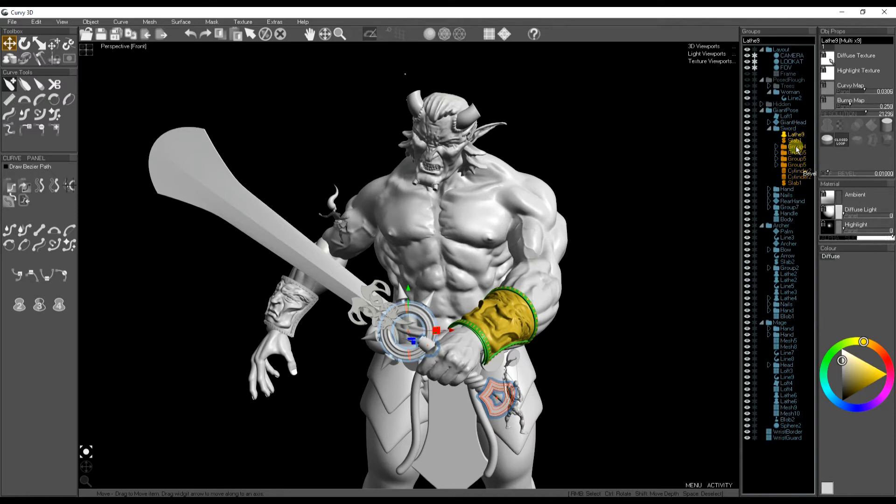
key("r")
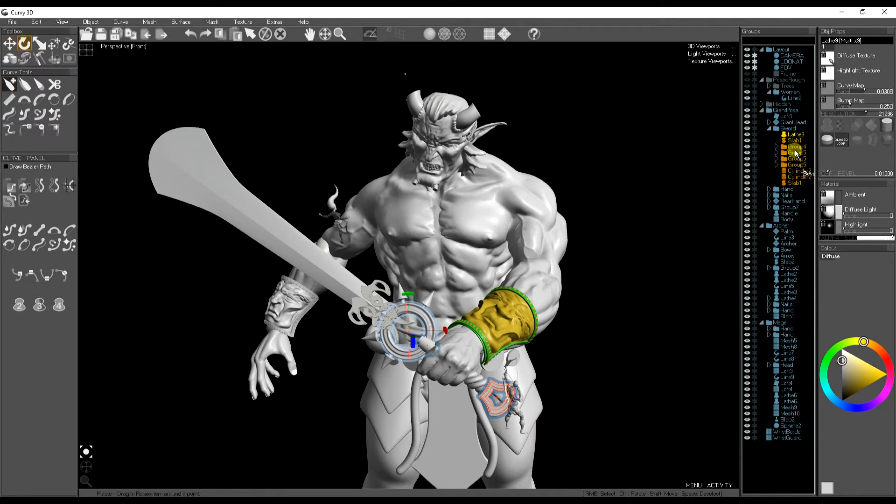
key("ctrl+g")
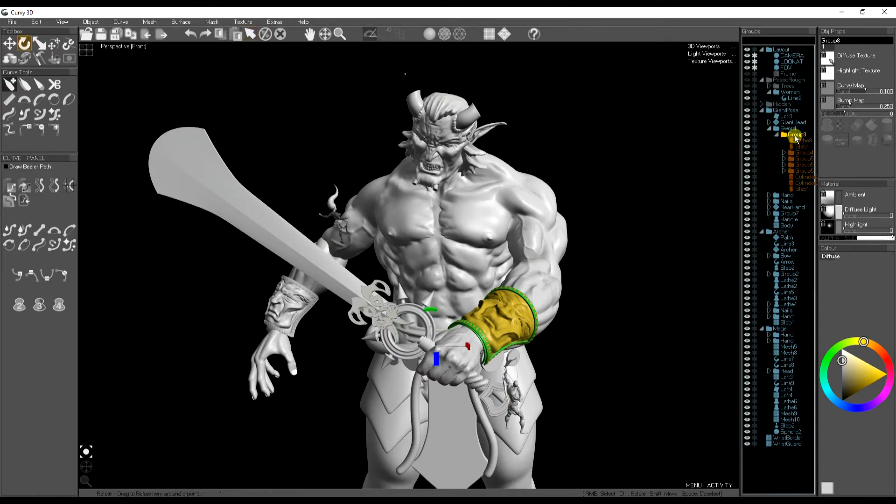
key("ctrl+m")
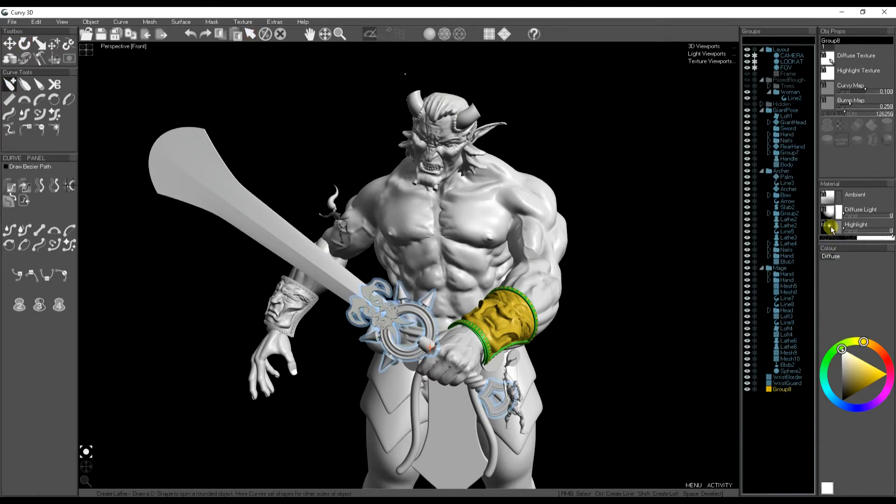
Choose a new Diffuse Light colour for the joined sword hilt mesh.
left_click(841, 211)
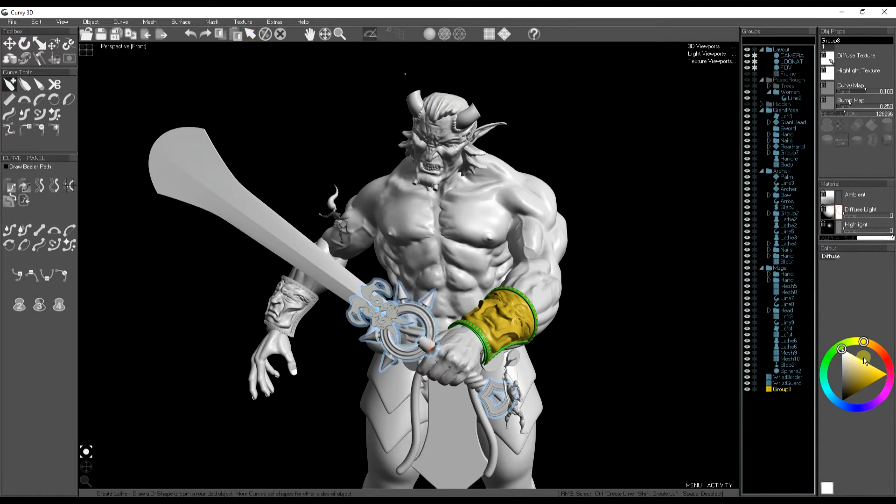
left_click(888, 363)
left_click_drag(865, 366, 876, 364)
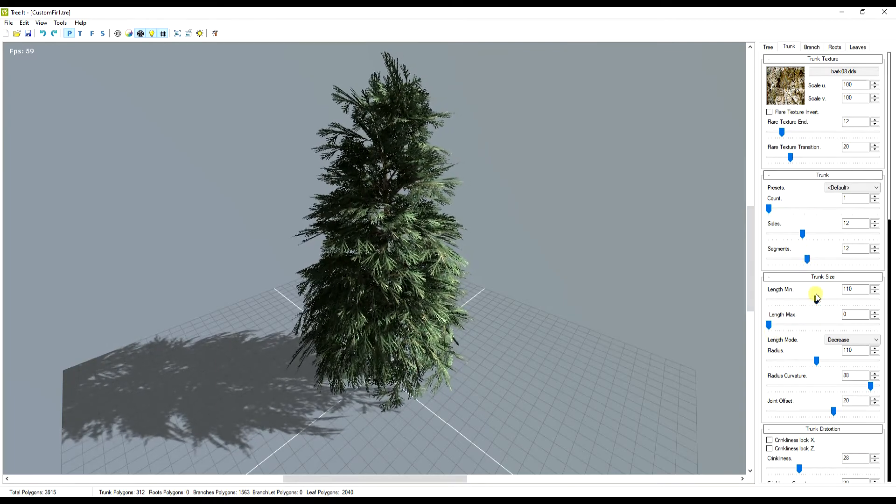
Switch to Tree It and set the custom fir's minimum trunk length to 110.
mouse_move(817, 299)
left_mouse_down()
mouse_move(836, 299)
mouse_move(798, 298)
mouse_move(816, 299)
left_mouse_up()
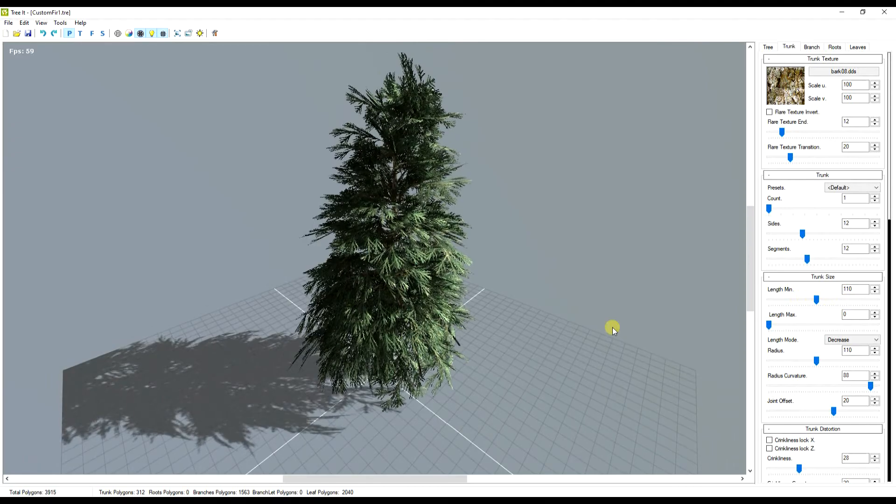
left_click_drag(440, 324, 334, 293)
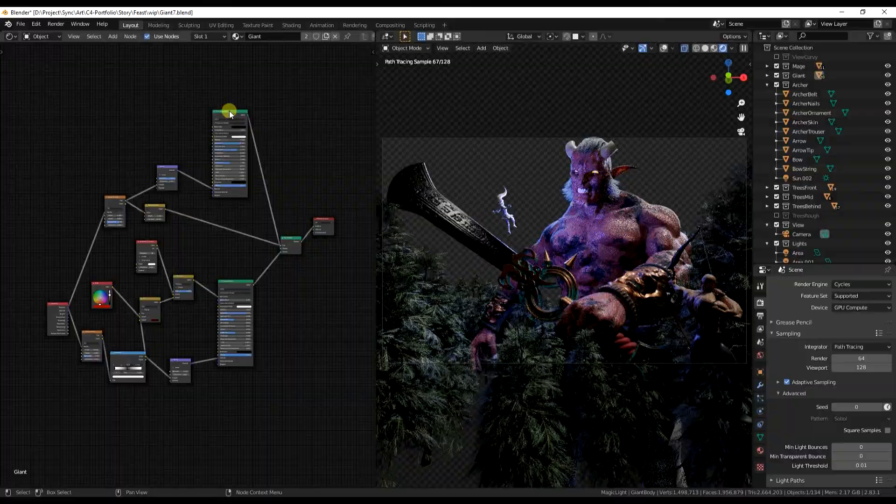
Switch to Blender and reposition the upper shader, bump, texture, math and final mix shader nodes of the Giant material.
left_click_drag(229, 111, 231, 119)
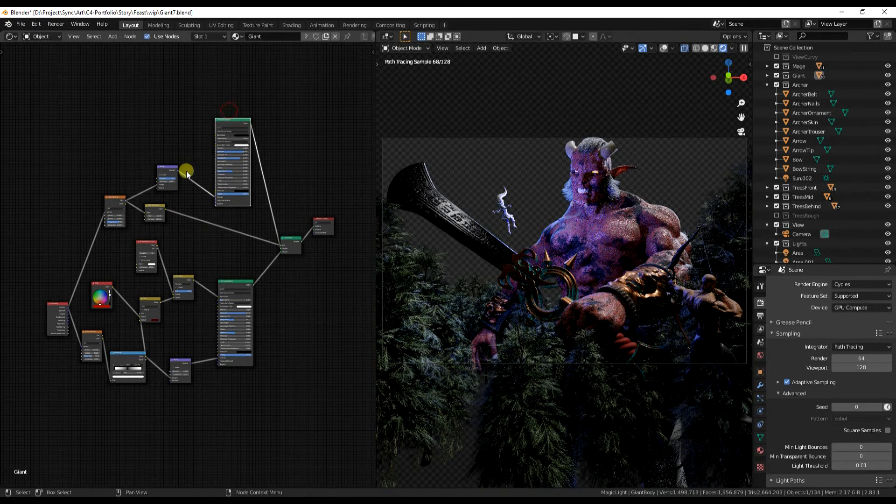
left_click_drag(164, 166, 166, 160)
left_click_drag(114, 202, 173, 209)
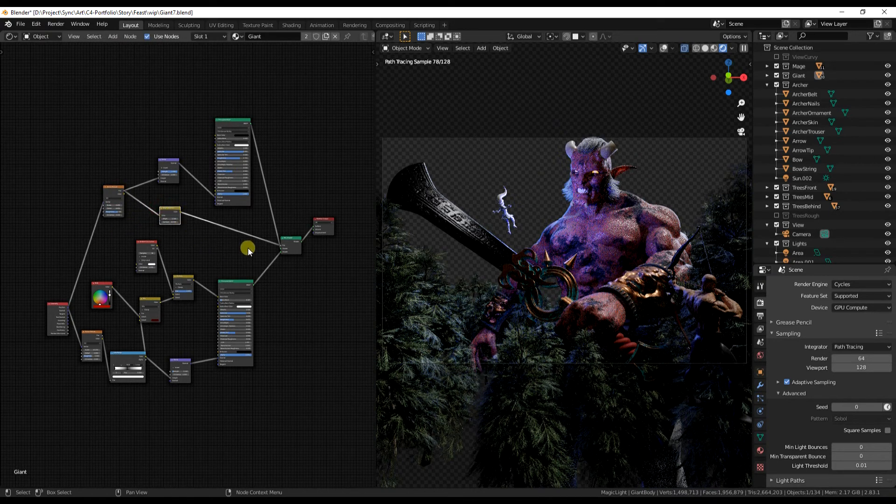
left_click_drag(287, 237, 288, 234)
Exclude the Giant, Archer, TreesMid, TreesBehind and Mage collections from the view layer, and turn the shader editor into a 3D viewport.
left_click(726, 49)
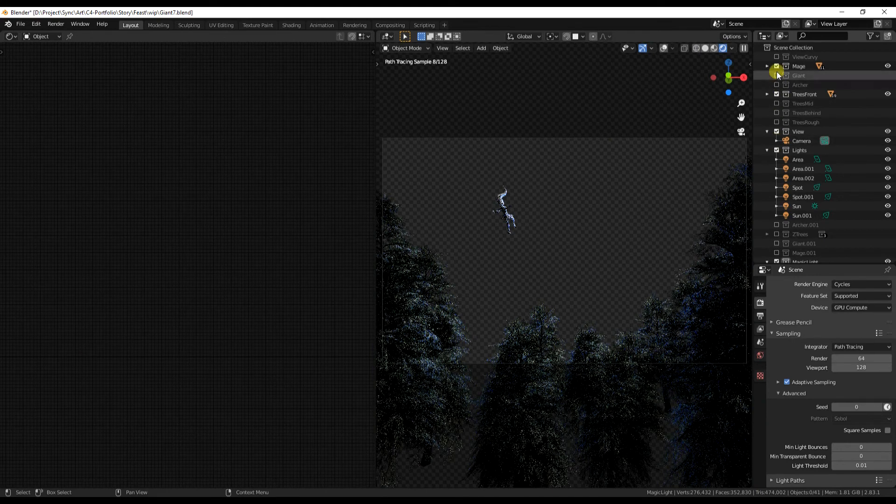
left_click(777, 66)
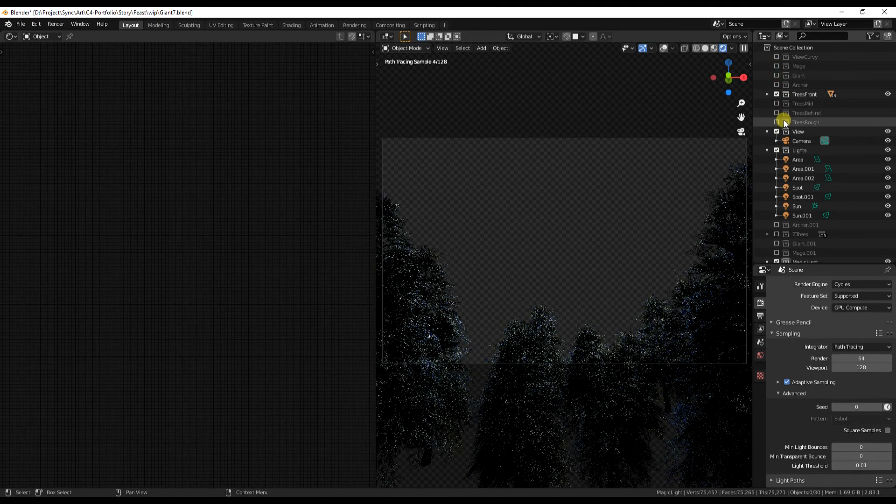
left_click(11, 37)
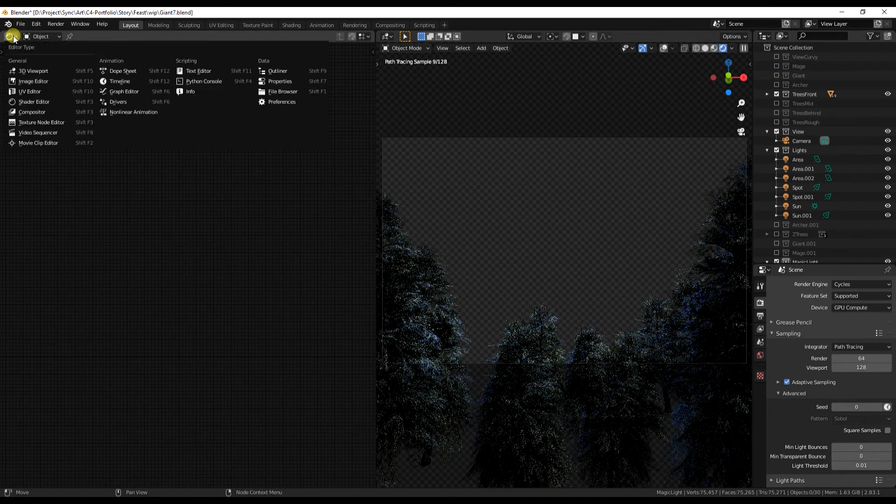
left_click(32, 70)
middle_click_drag(237, 266, 211, 273)
Exclude the TreesFront collection, display the Giant collection on its own, and swap it for the Archer collection.
left_click(776, 94)
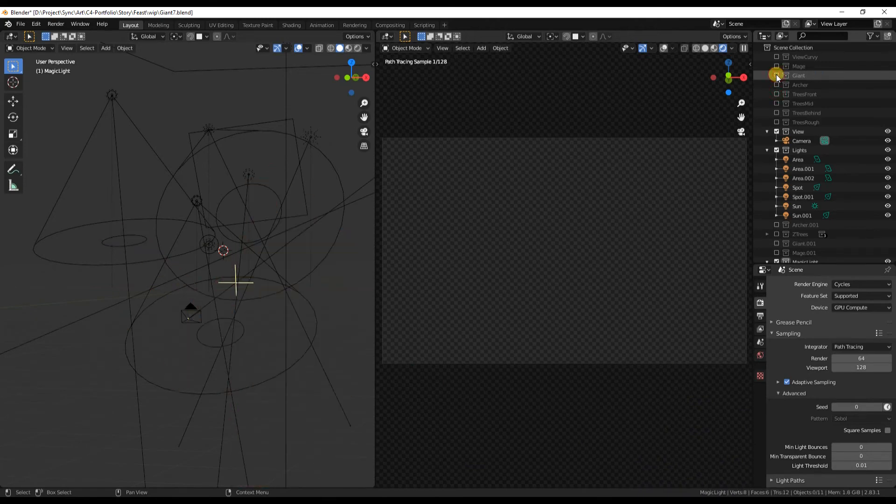
left_click(776, 75)
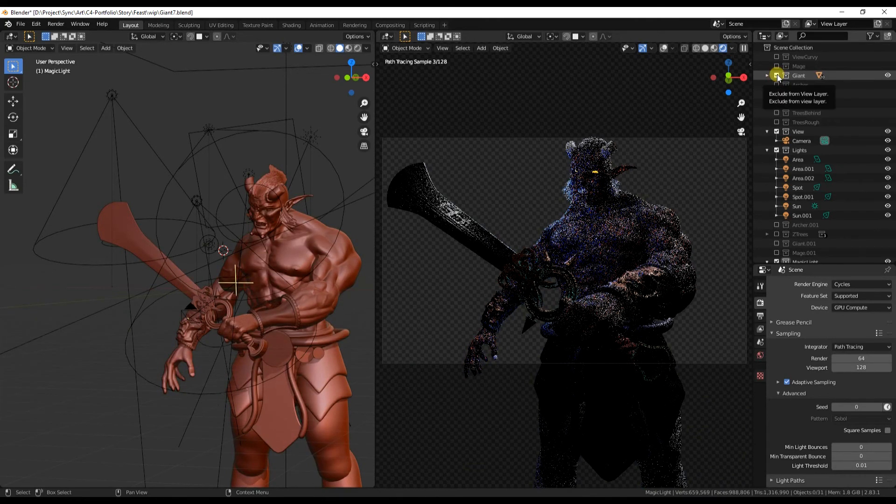
left_click(777, 76)
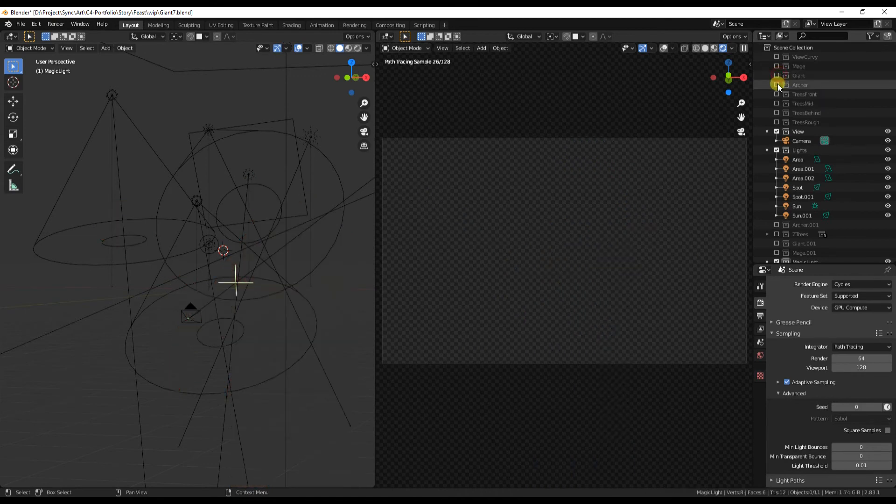
left_click(777, 84)
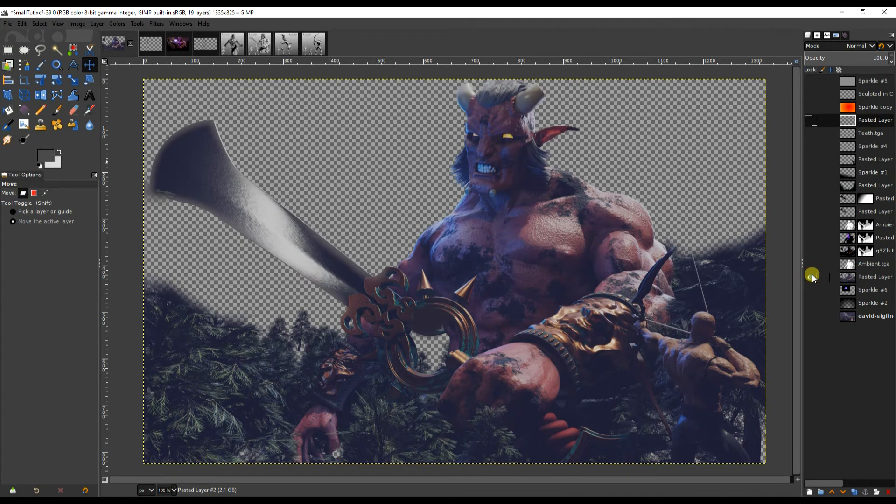
Switch to GIMP and show the pasted layer above Sparkle #6, Ambient.tga, the masked g3Zb layer and the masked pasted layer above it.
left_click(812, 277)
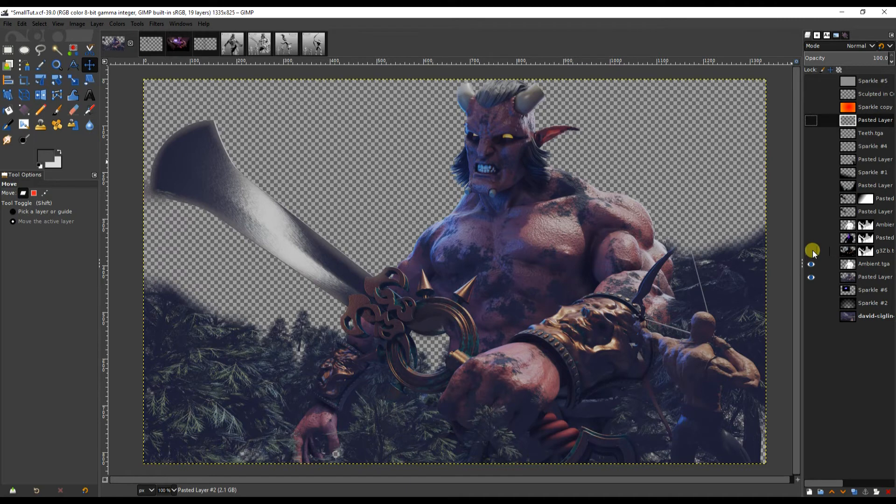
left_click(812, 251)
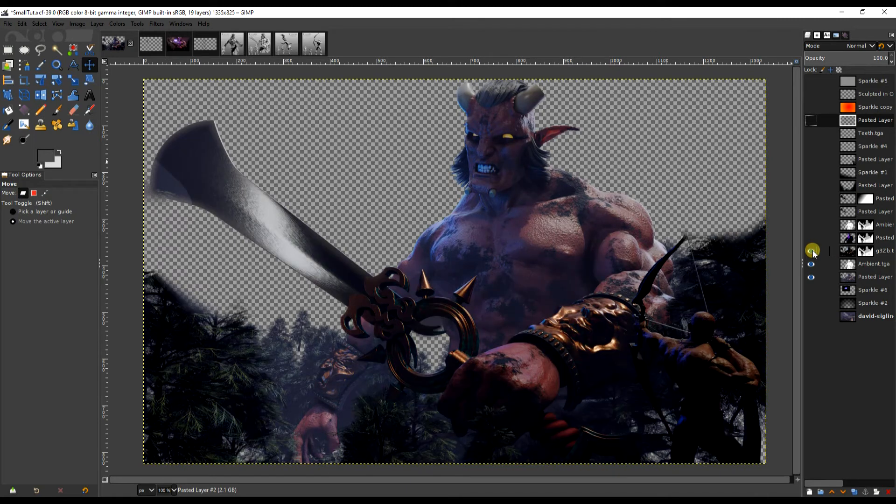
left_click(811, 238)
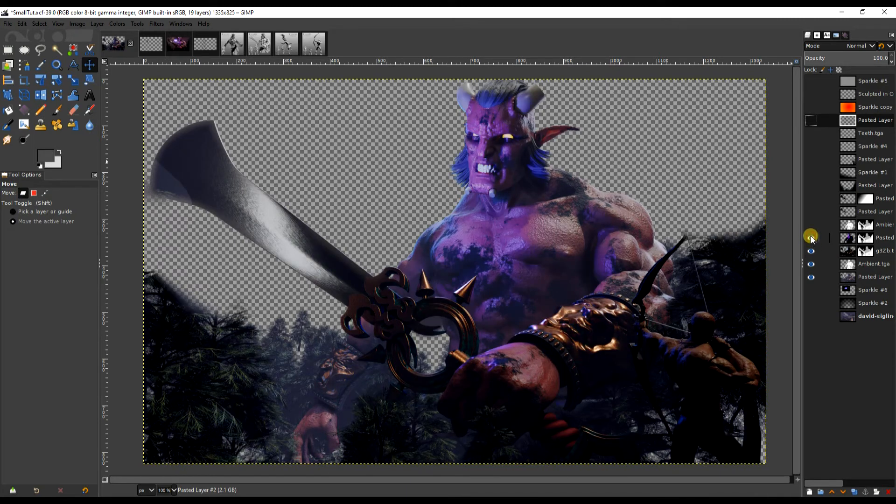
Show the cloudy sky background layer and the Sparkle #2 and Sparkle #6 layers above it.
left_click(812, 316)
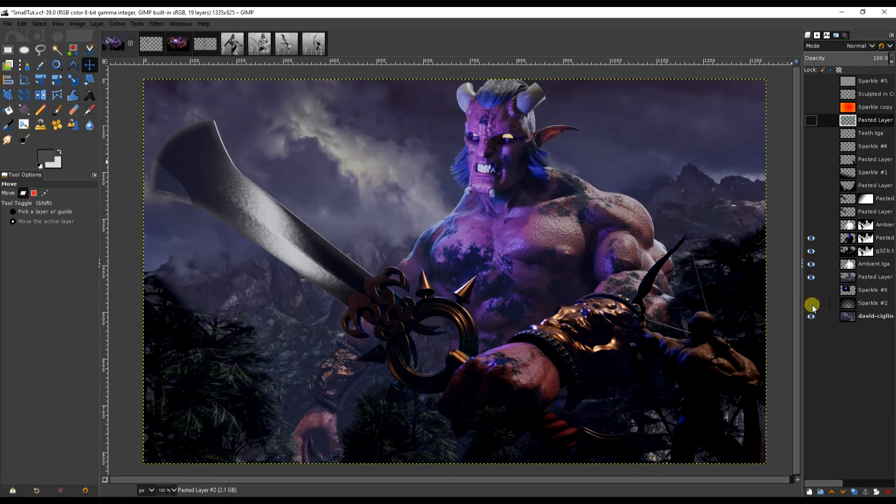
left_click(811, 304)
left_click(811, 290)
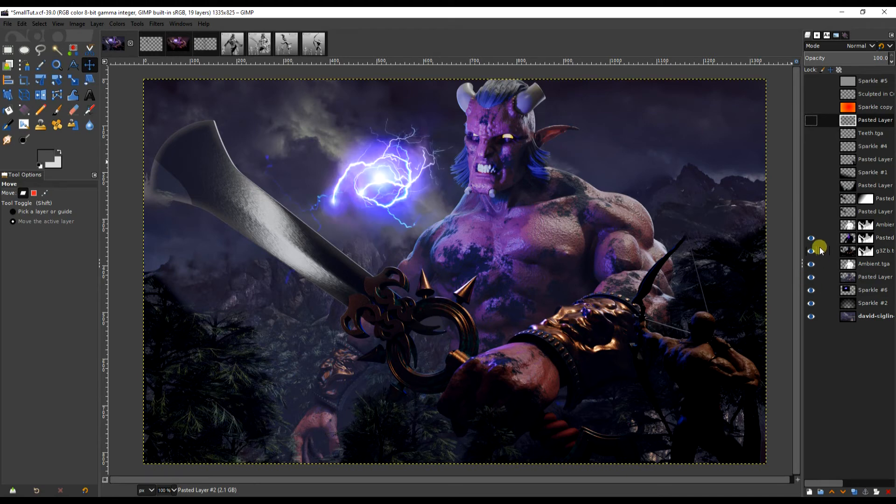
Show the masked ambient layer, the two pasted sword blade layers and the pasted foreground trees layer.
left_click(811, 225)
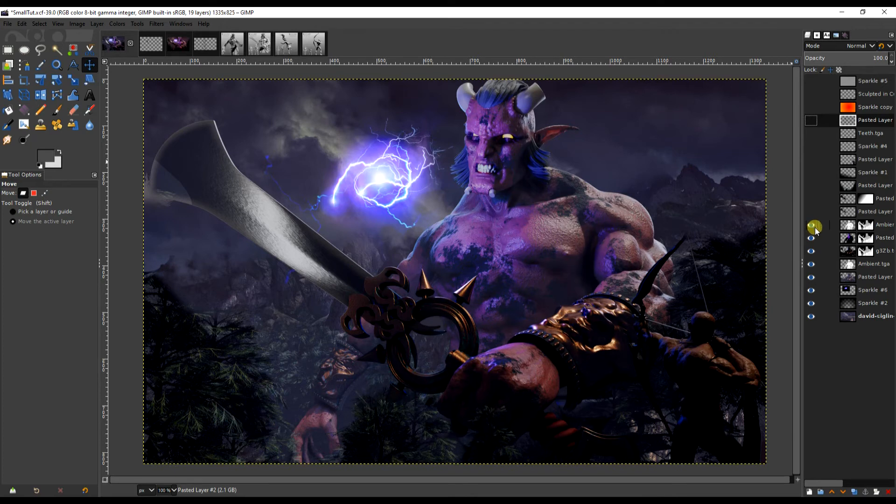
left_click(812, 212)
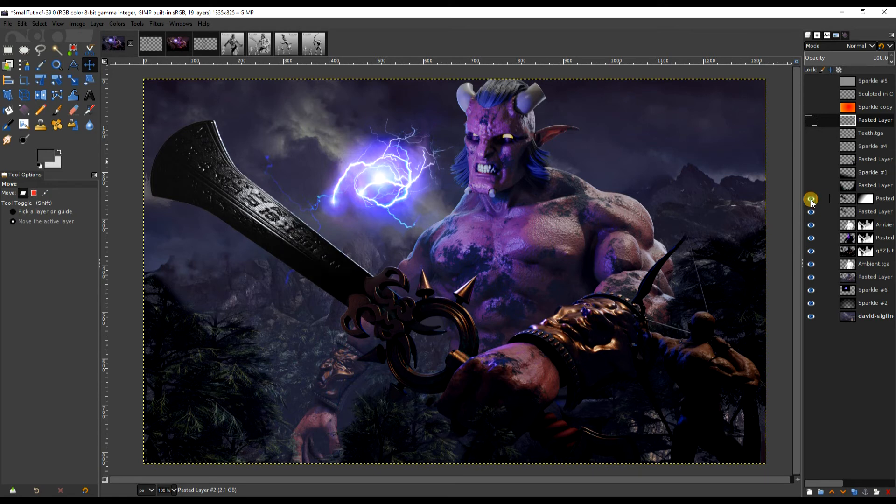
left_click(811, 199)
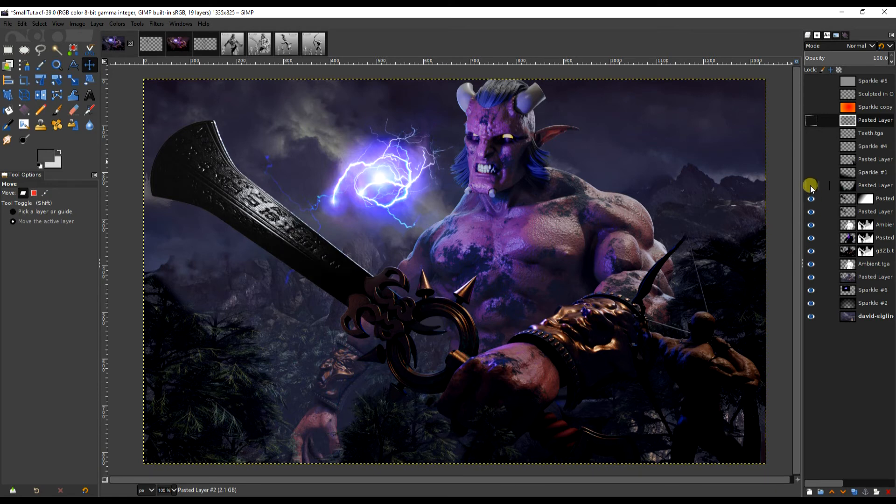
left_click(811, 187)
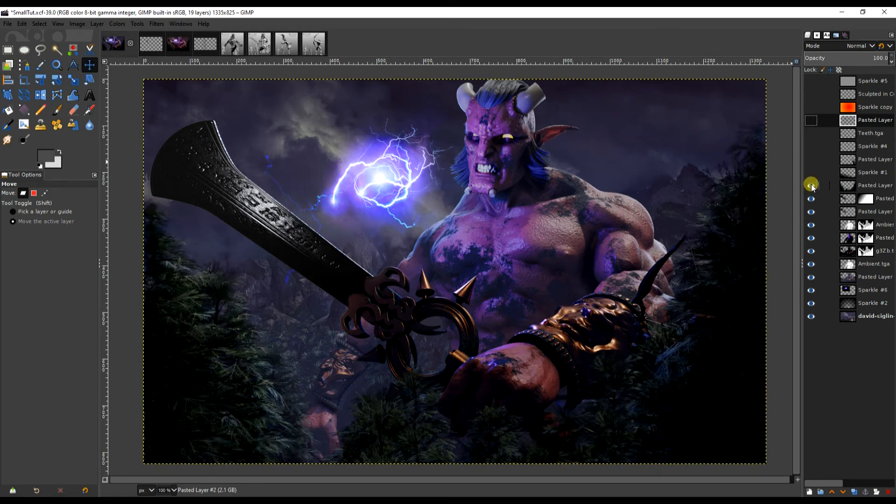
Show the Sparkle #1, pasted archer, Sparkle #4, Teeth.tga and pasted mage layers.
left_click(811, 173)
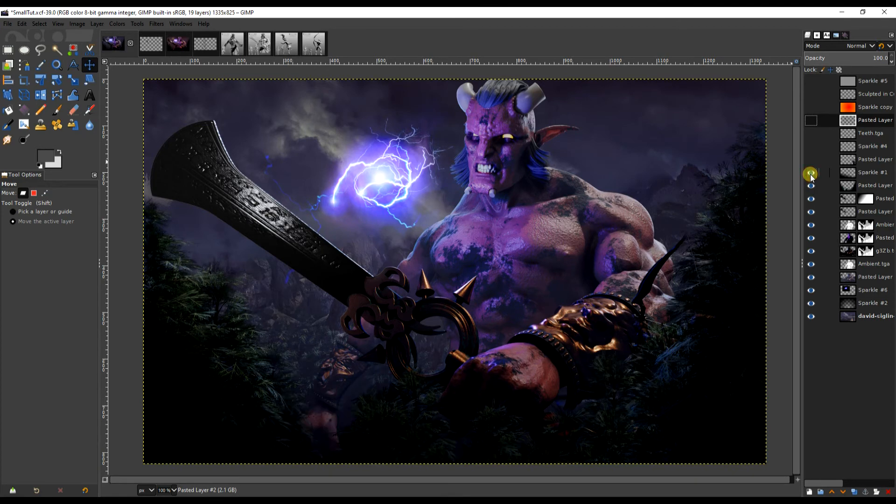
left_click(812, 159)
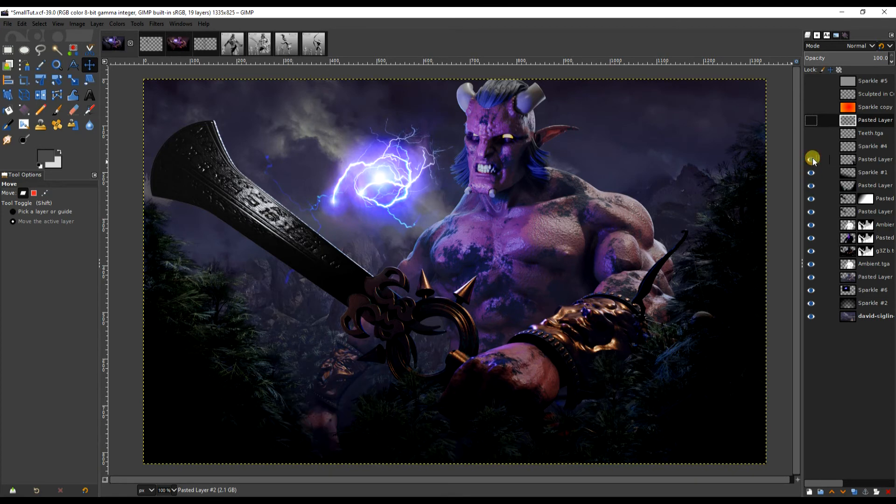
left_click(812, 147)
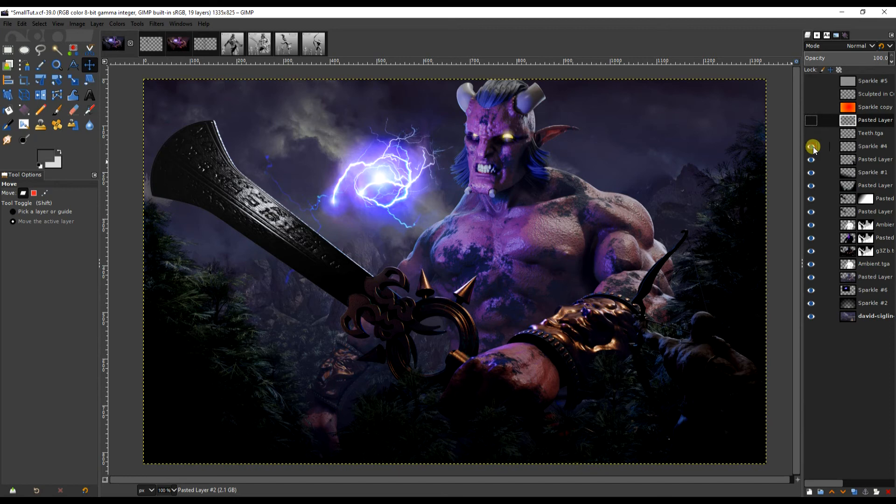
left_click(811, 121)
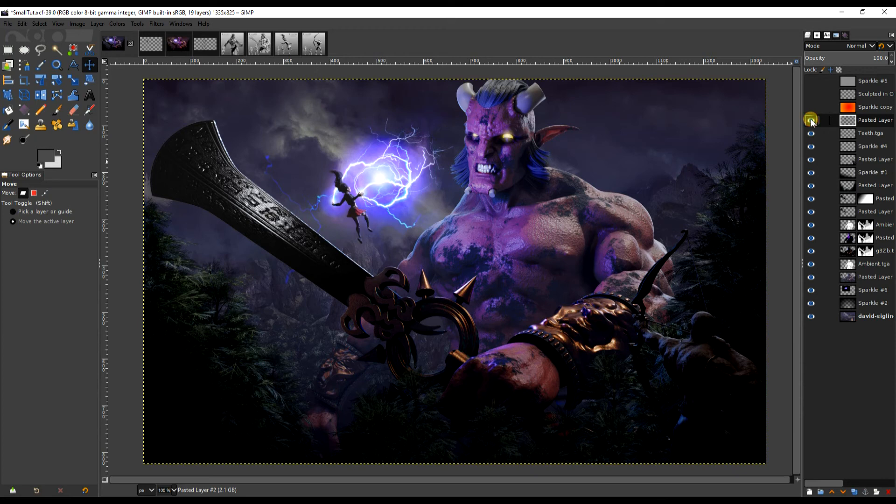